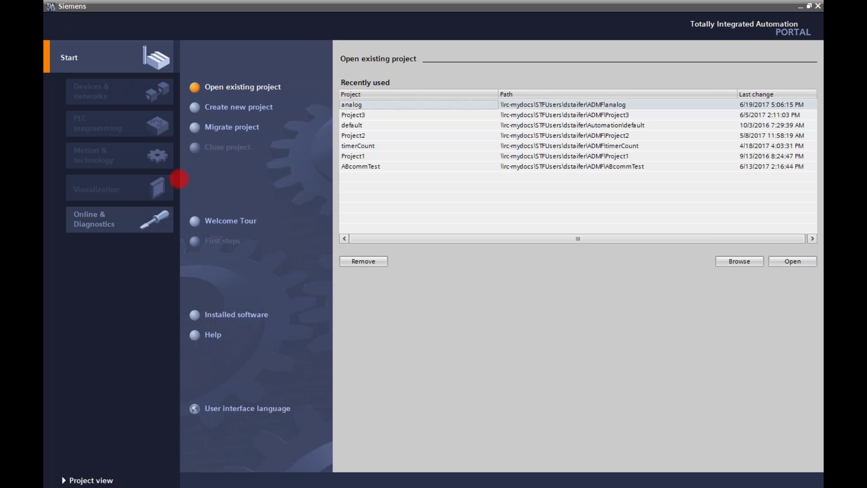
# - Start a new project and set its name to MyFirstProject
pyautogui.click(237, 108)
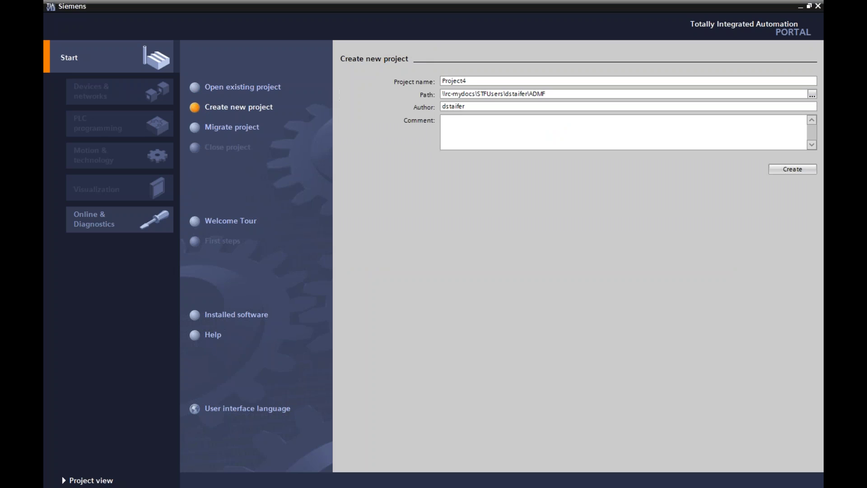
pyautogui.click(471, 81)
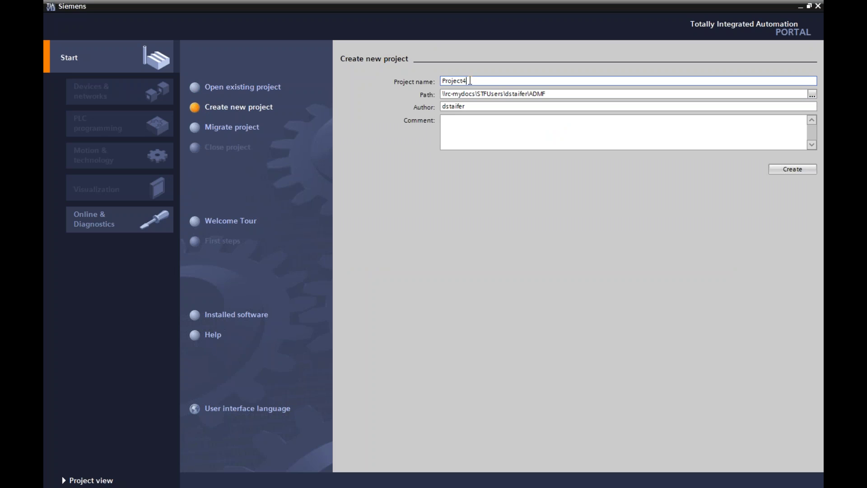
pyautogui.doubleClick(470, 80)
pyautogui.write('MyFirst Project')
# - Examine the new project's path, author and comment fields and browse its storage folder, leaving the folder choice cancelled
pyautogui.click(508, 116)
pyautogui.click(526, 93)
pyautogui.click(483, 107)
pyautogui.click(470, 122)
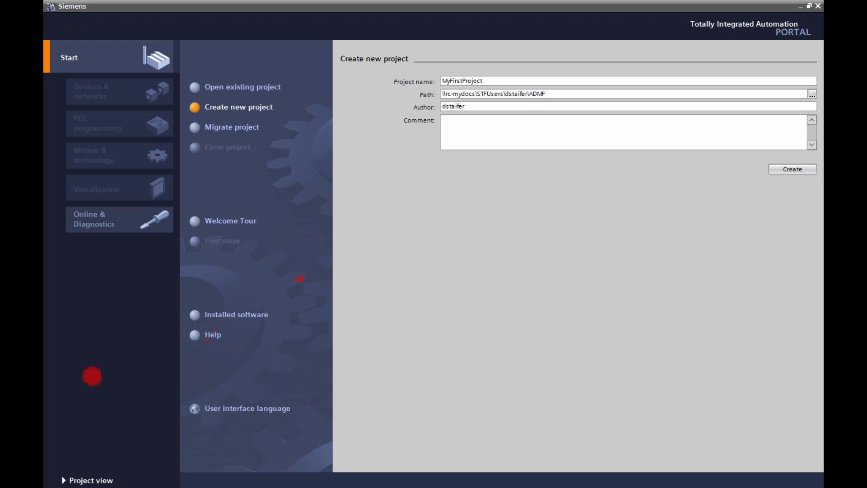
pyautogui.click(812, 95)
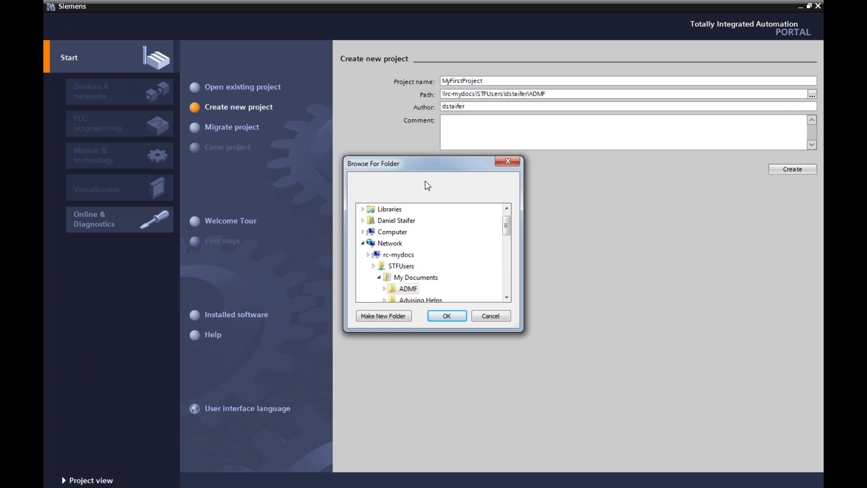
pyautogui.click(479, 314)
# - Enter a project comment containing "show you how to create a project" and create the project
pyautogui.click(468, 123)
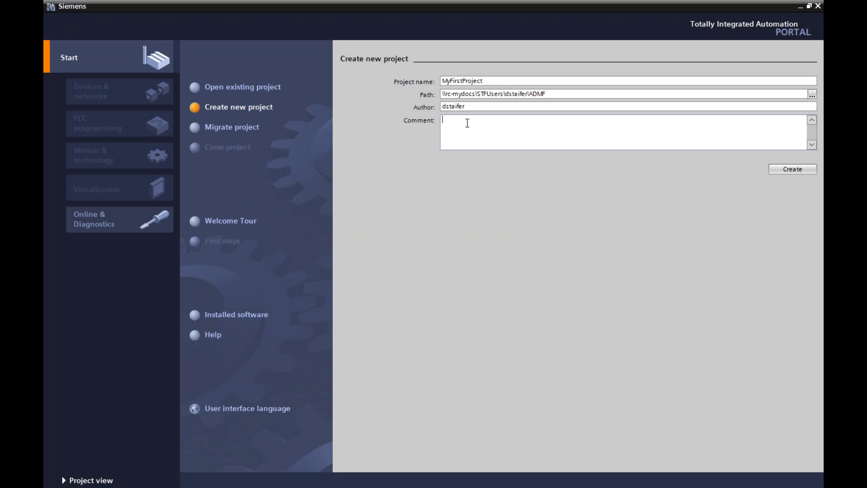
pyautogui.write('This is')
pyautogui.press('BackSpace')
pyautogui.press('BackSpace')
pyautogui.press('BackSpace')
pyautogui.press('BackSpace')
pyautogui.press('BackSpace')
pyautogui.press('BackSpace')
pyautogui.write('show you how to create a project')
pyautogui.click(771, 169)
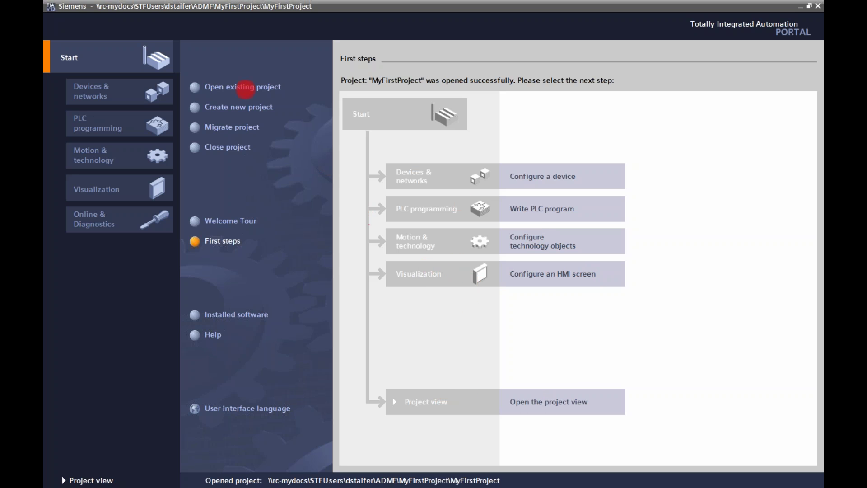
# - Start configuring a device and expand the SIMATIC S7-1200 controllers down to the CPU 1214C DC/DC/DC article numbers
pyautogui.click(432, 181)
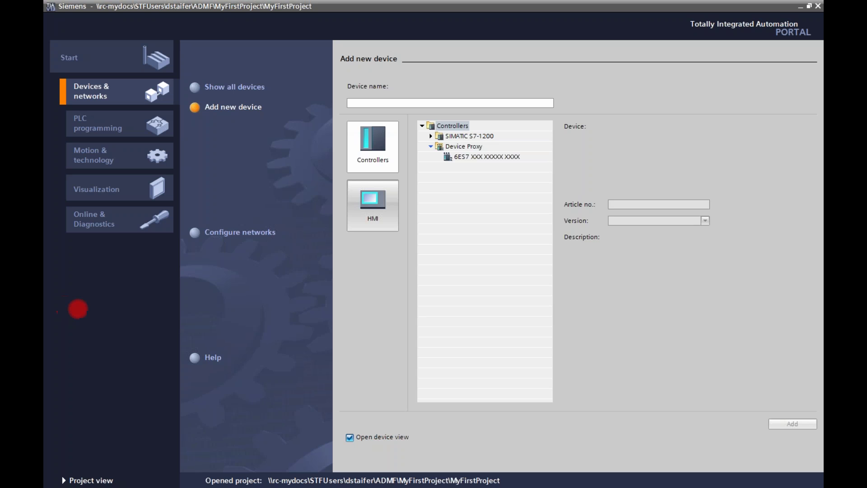
pyautogui.click(431, 136)
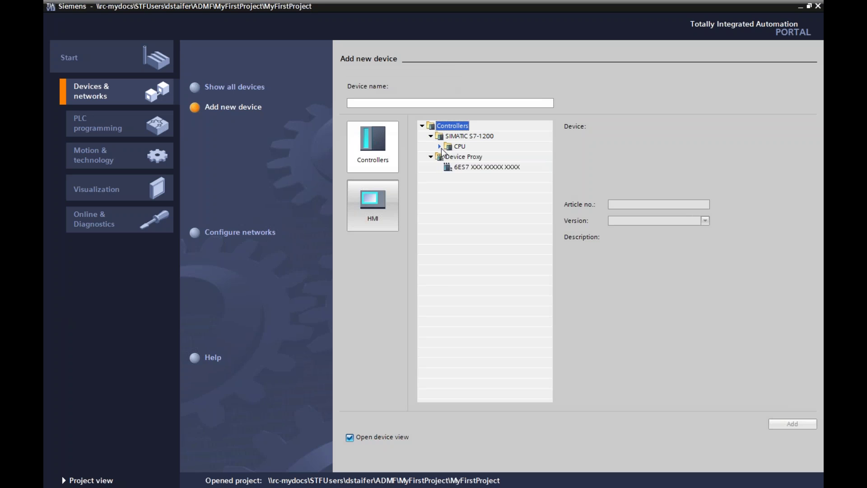
pyautogui.click(439, 146)
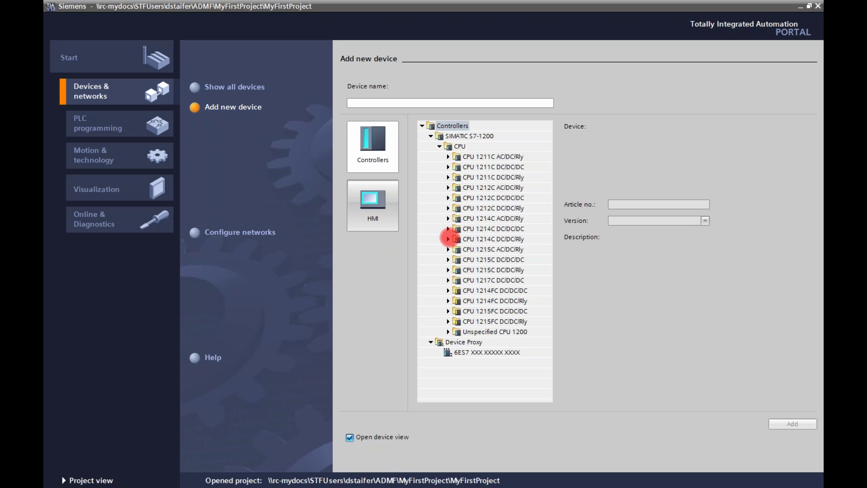
pyautogui.click(449, 229)
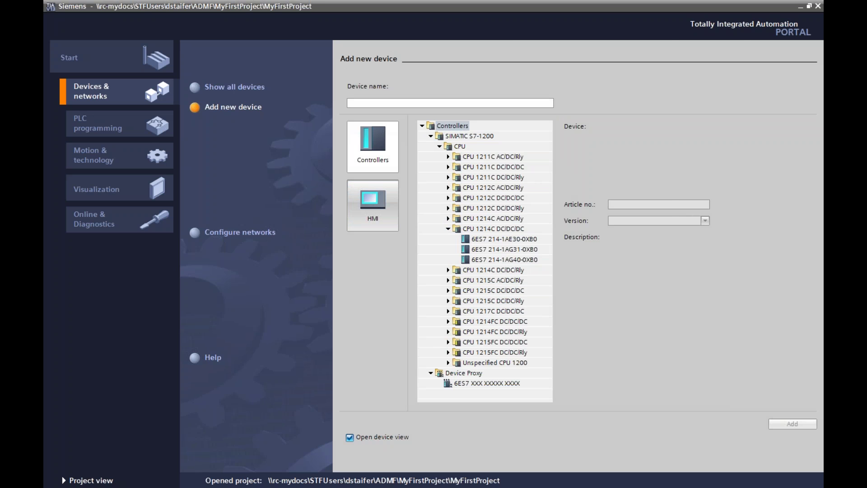
# - Check the CPU's article number on the PowerPoint photo and add controller 6ES7 214-1AG40-0XB0 to the project
pyautogui.hotkey('alt', 'Tab')
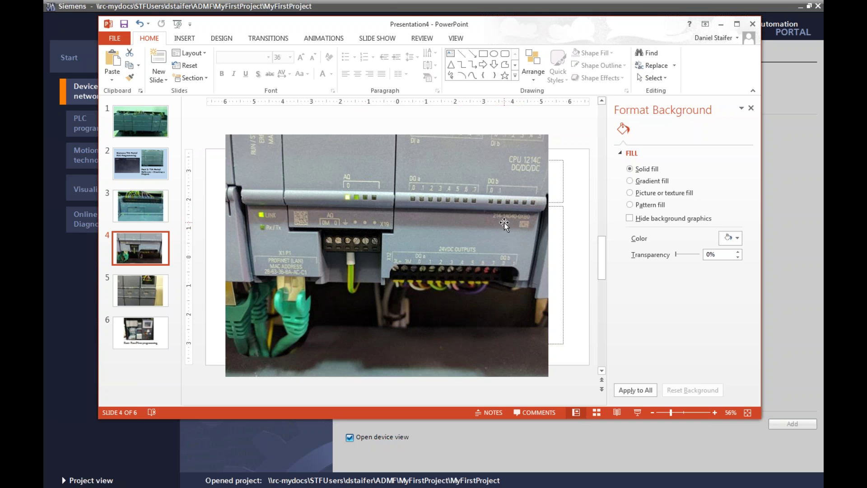
pyautogui.moveTo(479, 25); pyautogui.dragTo(534, 84)
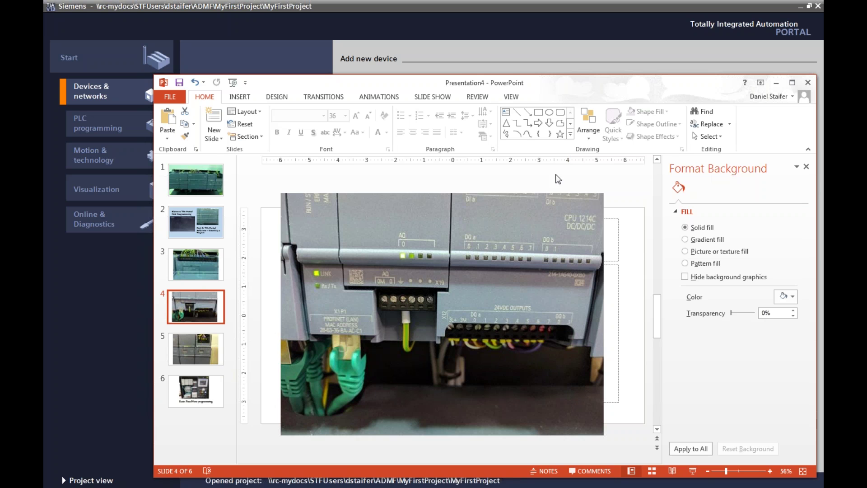
pyautogui.moveTo(564, 97); pyautogui.dragTo(558, 230)
pyautogui.moveTo(559, 297); pyautogui.dragTo(515, 271)
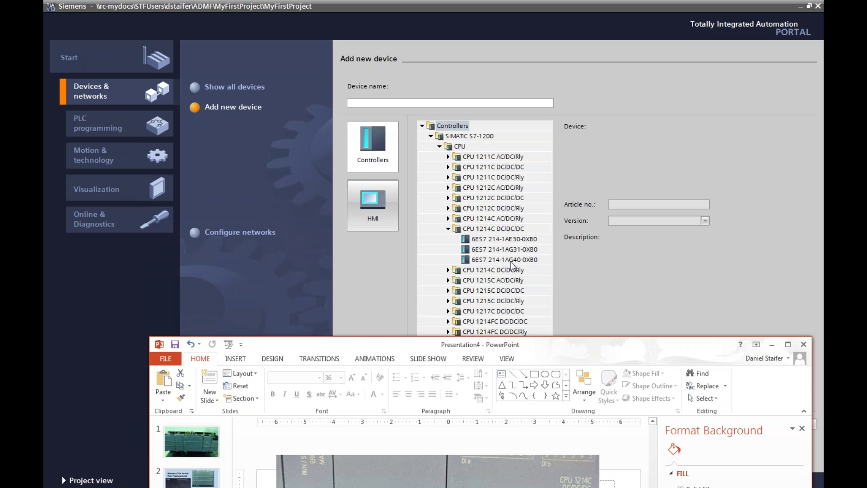
pyautogui.click(512, 261)
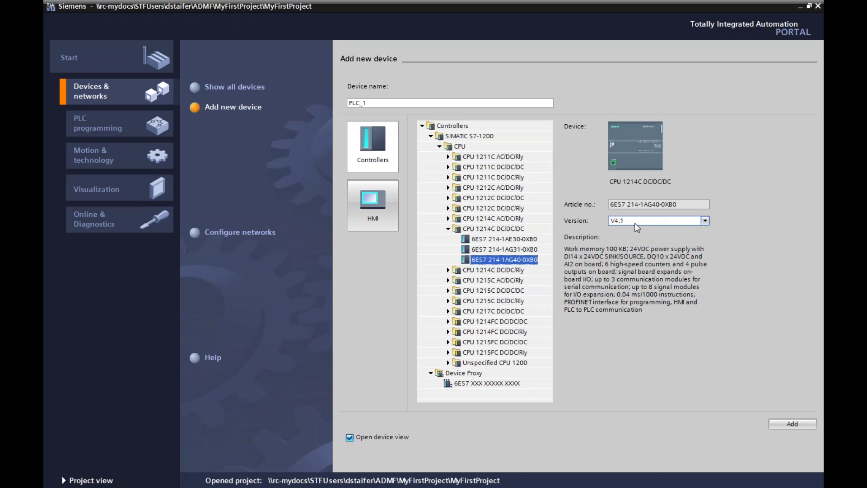
pyautogui.click(779, 427)
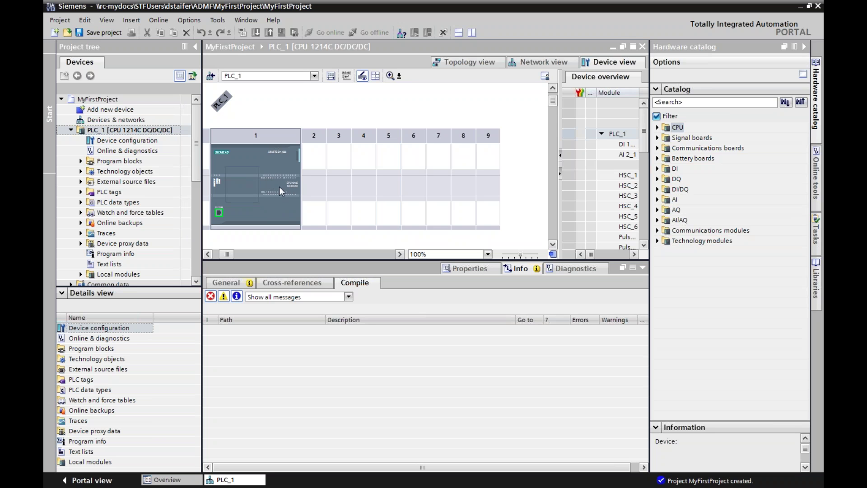
# - View the CPU on its rack, switch to the Portal view and return to the Project view
pyautogui.moveTo(223, 256); pyautogui.dragTo(216, 254)
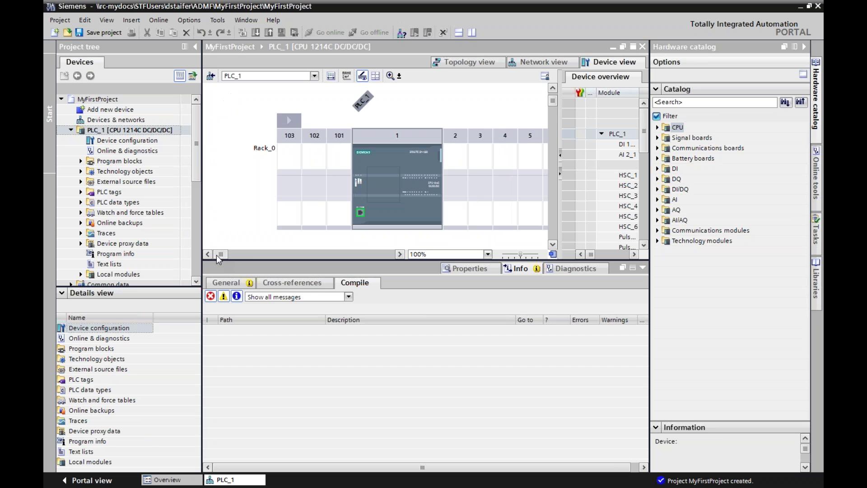
pyautogui.click(88, 481)
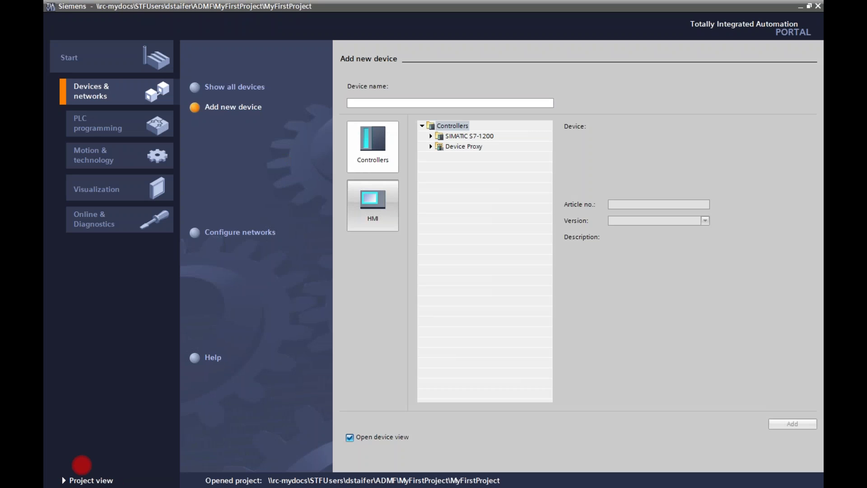
pyautogui.hotkey('ctrl', '2')
pyautogui.moveTo(101, 449); pyautogui.dragTo(227, 373)
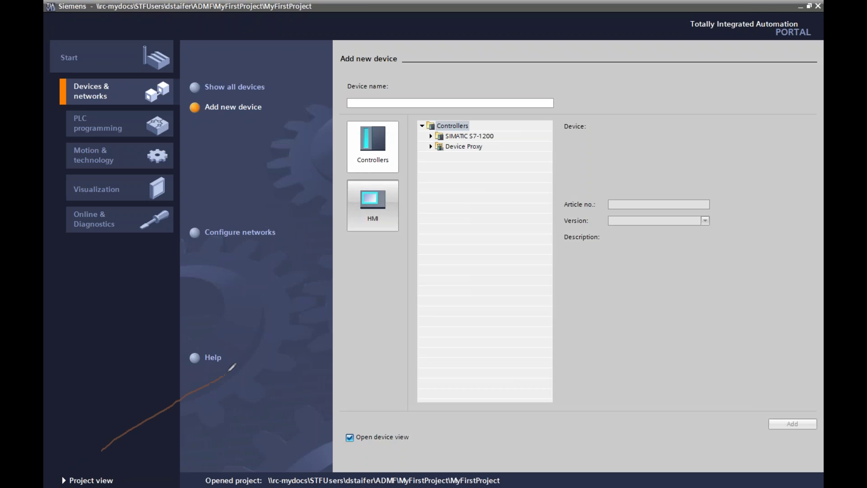
pyautogui.moveTo(89, 439)
pyautogui.mouseDown()
pyautogui.moveTo(125, 456)
pyautogui.moveTo(146, 445)
pyautogui.mouseUp()
pyautogui.press('e')
pyautogui.click(90, 479)
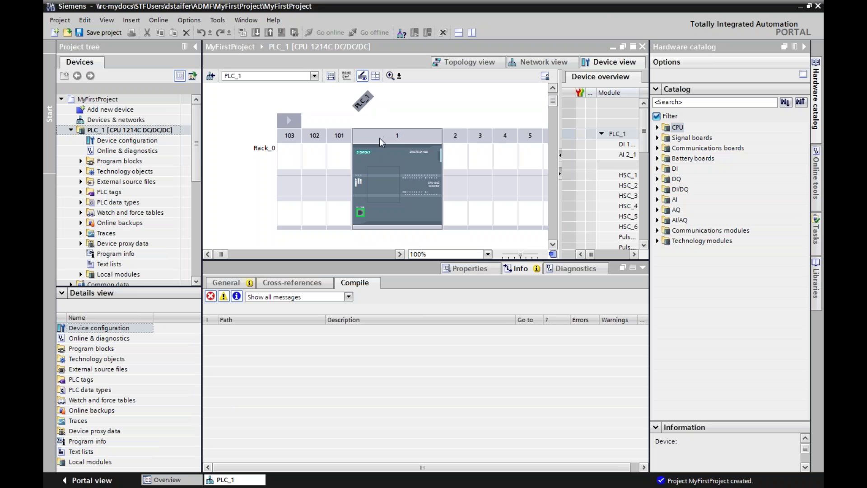
# - Display the general properties of the CPU in rack slot 1
pyautogui.click(403, 215)
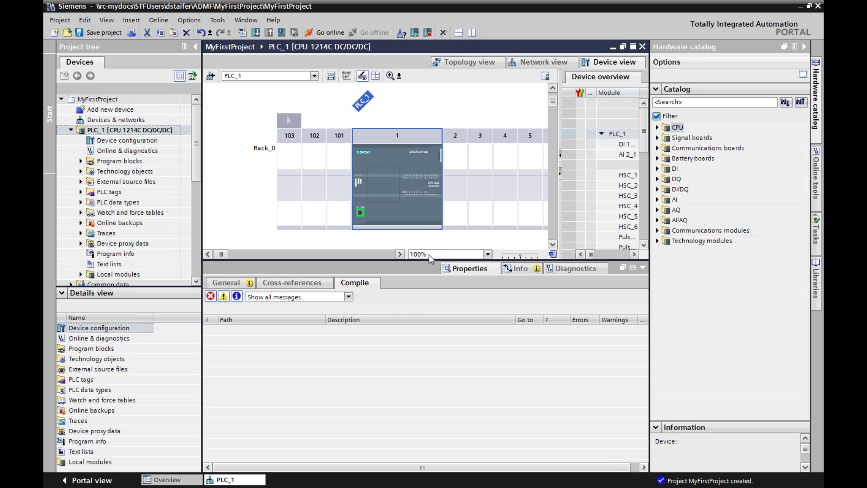
pyautogui.doubleClick(375, 199)
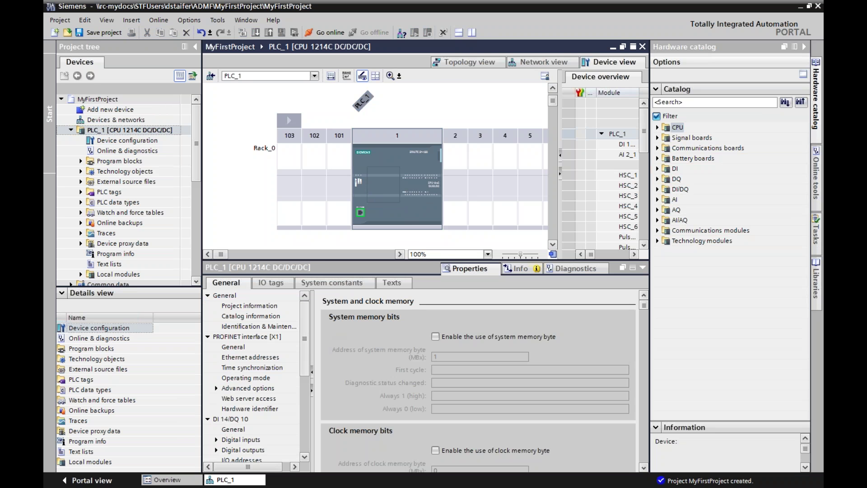
pyautogui.moveTo(306, 346)
pyautogui.mouseDown()
pyautogui.moveTo(306, 428)
pyautogui.moveTo(307, 348)
pyautogui.mouseUp()
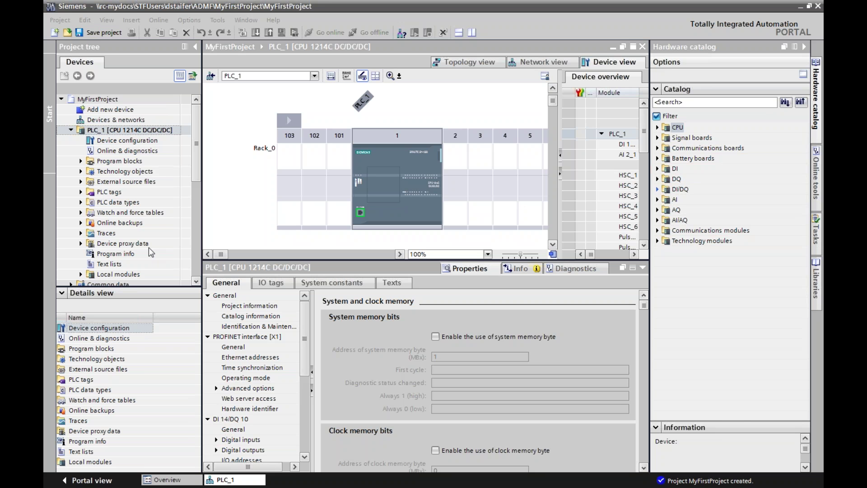
# - Switch to PowerPoint and examine the signal module photo on slide 5 for the module types
pyautogui.hotkey('alt', 'Tab')
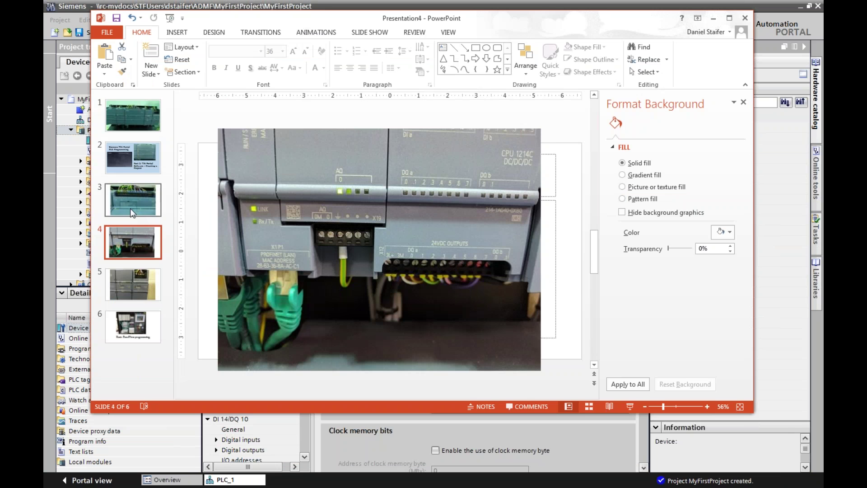
pyautogui.click(134, 294)
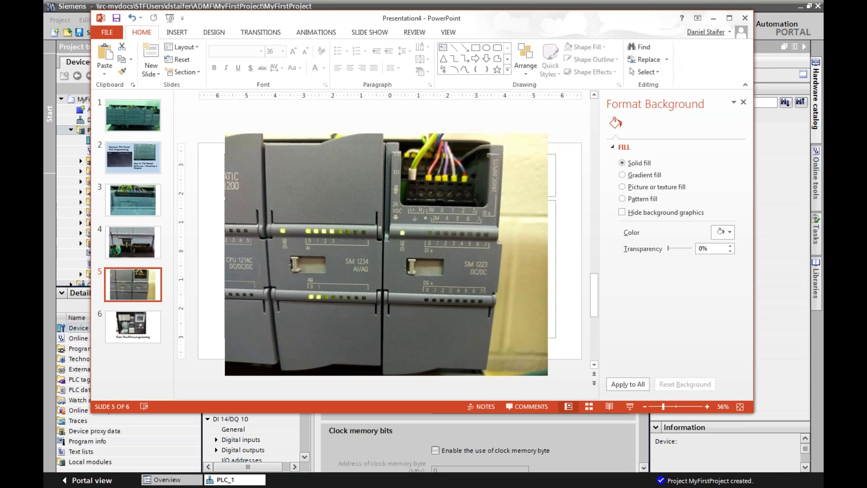
pyautogui.click(715, 18)
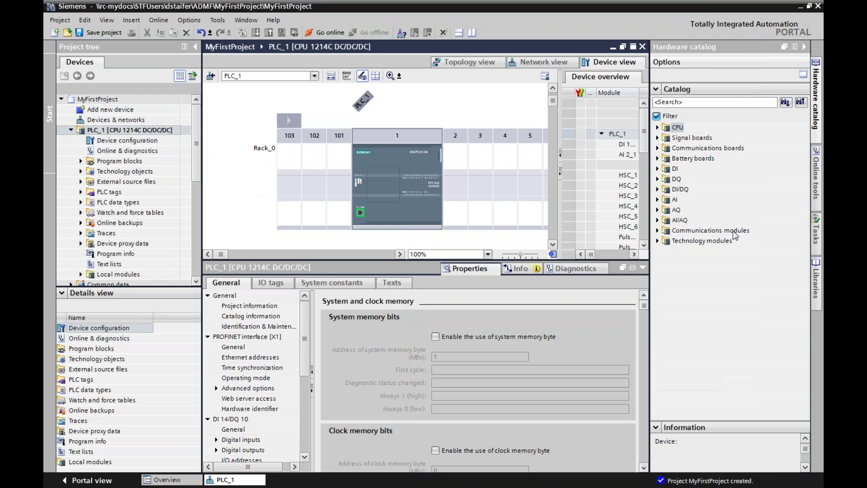
# - Recheck the module photo in PowerPoint and place the AI 4x13BIT/AQ 2x14BIT module 6ES7 234-4HE32-0XB0 in rack slot 2
pyautogui.click(658, 190)
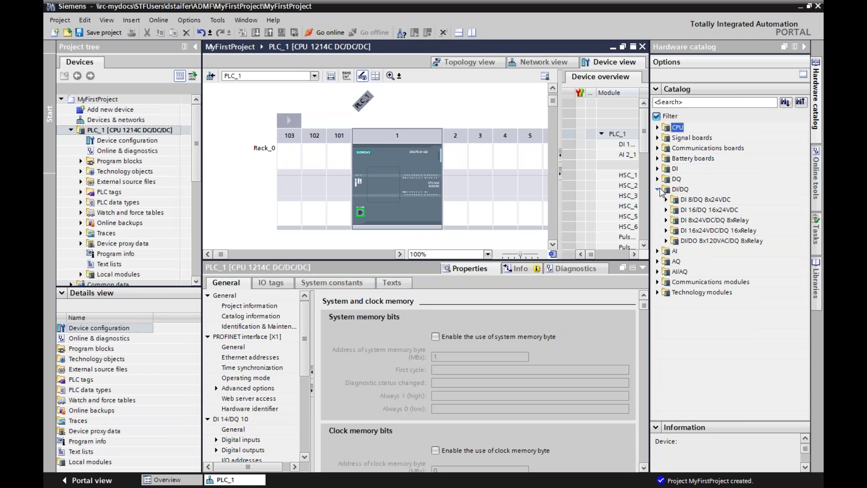
pyautogui.click(658, 190)
pyautogui.click(658, 220)
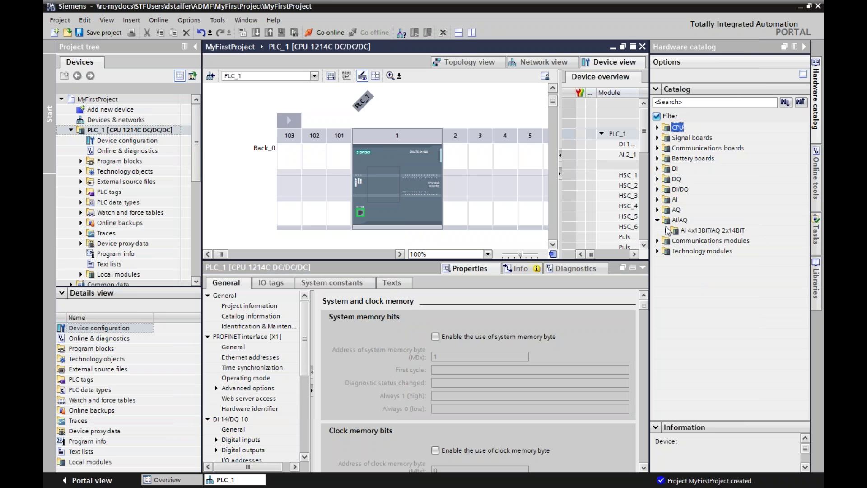
pyautogui.click(667, 231)
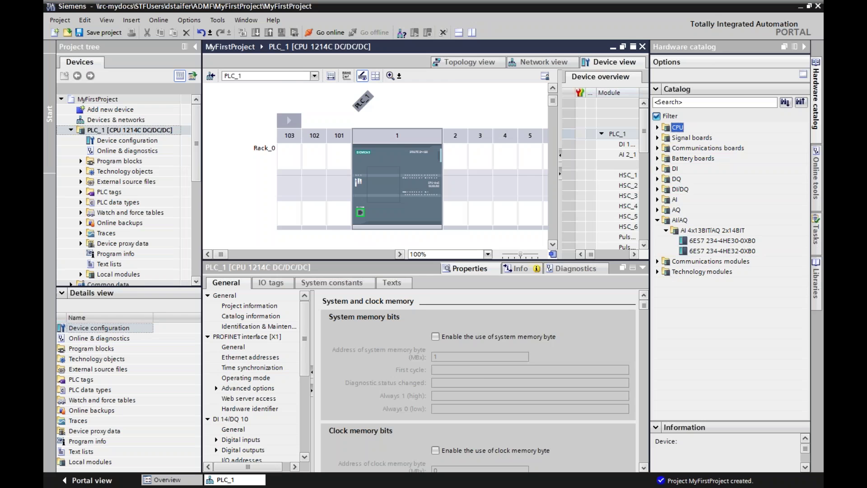
pyautogui.hotkey('alt', 'Tab')
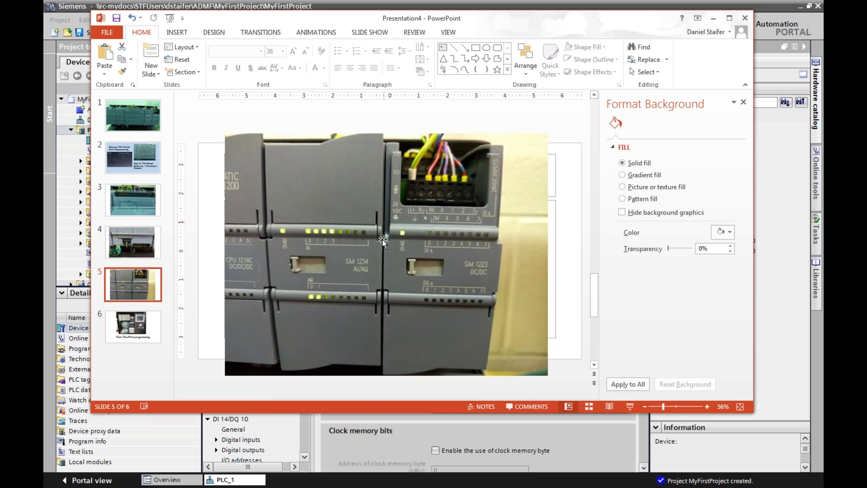
pyautogui.click(714, 18)
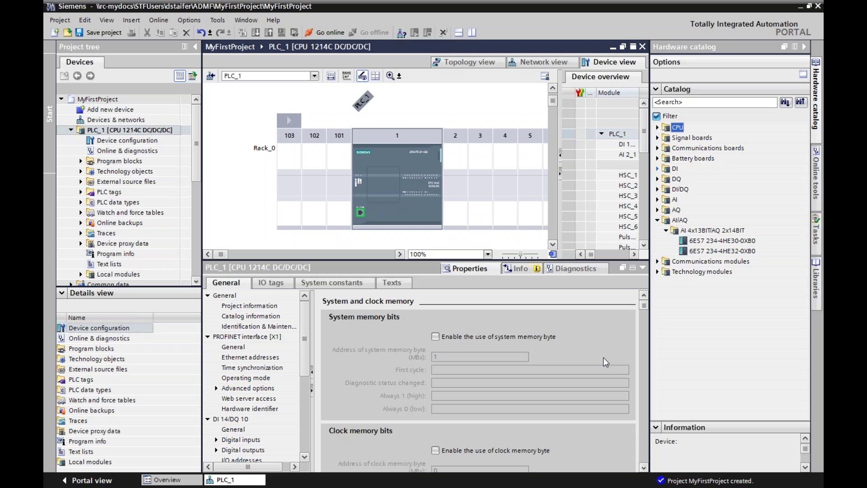
pyautogui.click(722, 251)
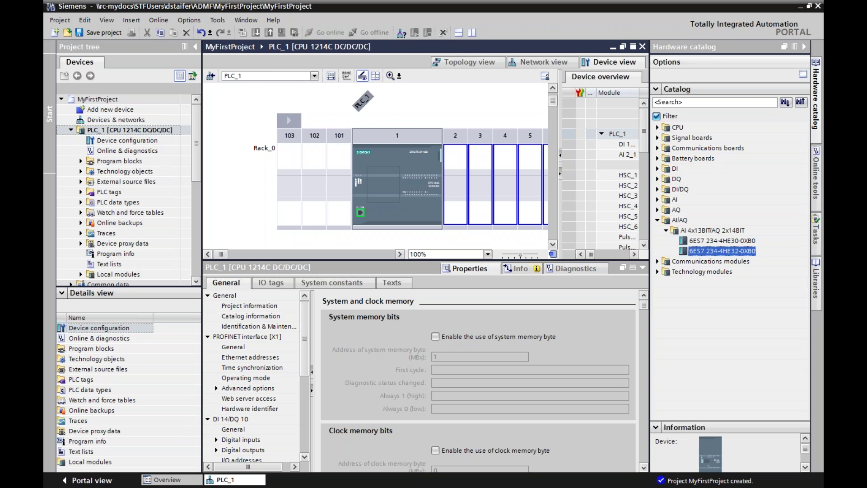
pyautogui.moveTo(723, 252); pyautogui.dragTo(454, 191)
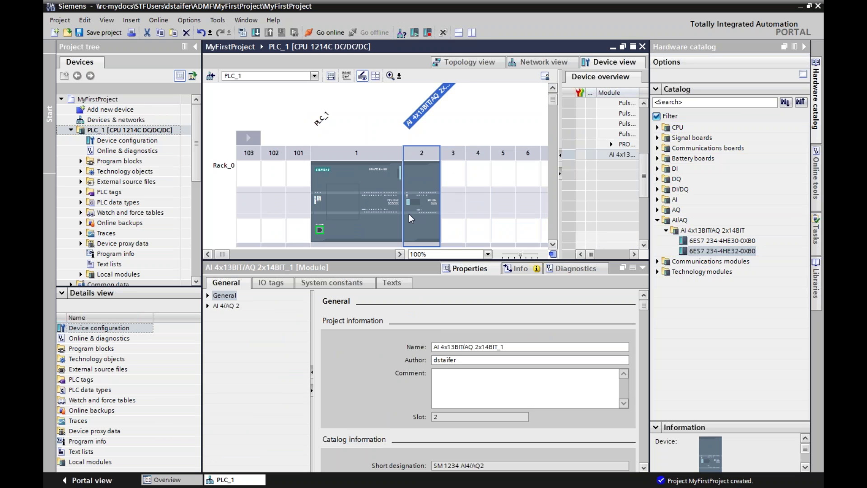
# - Place the DI 8/DQ 8x24VDC module 6ES7 223-1BH32-0XB0 in rack slot 3
pyautogui.click(658, 190)
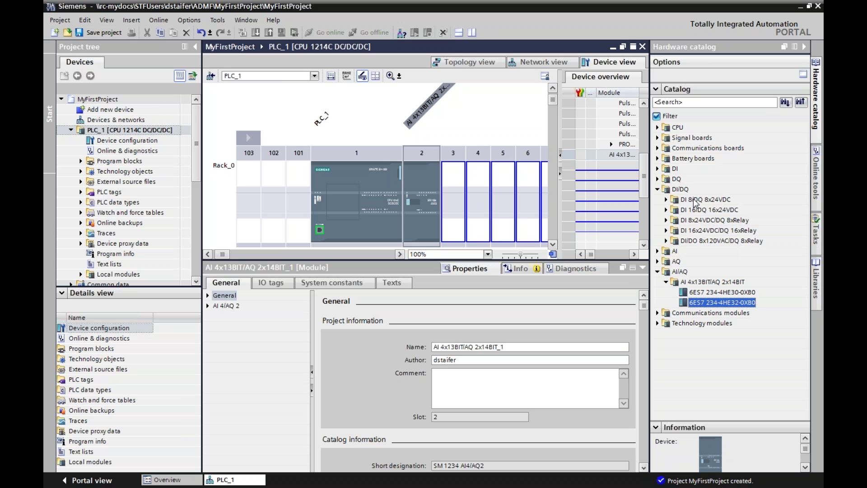
pyautogui.click(666, 200)
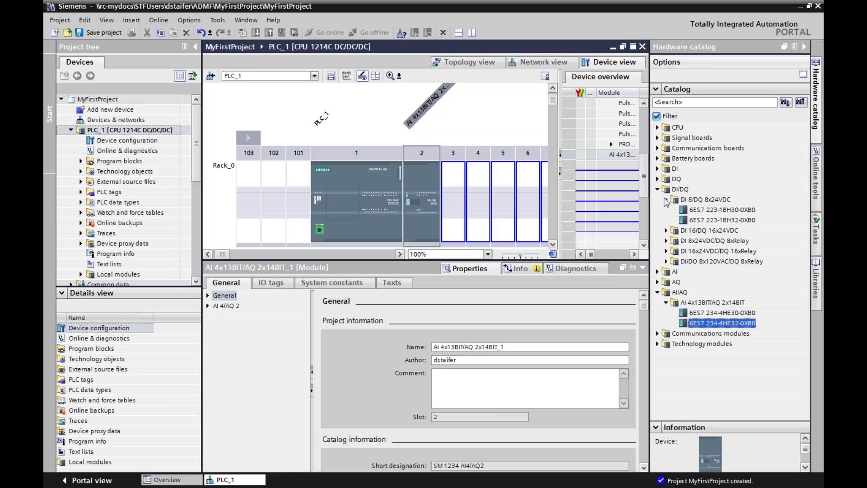
pyautogui.moveTo(731, 221); pyautogui.dragTo(456, 217)
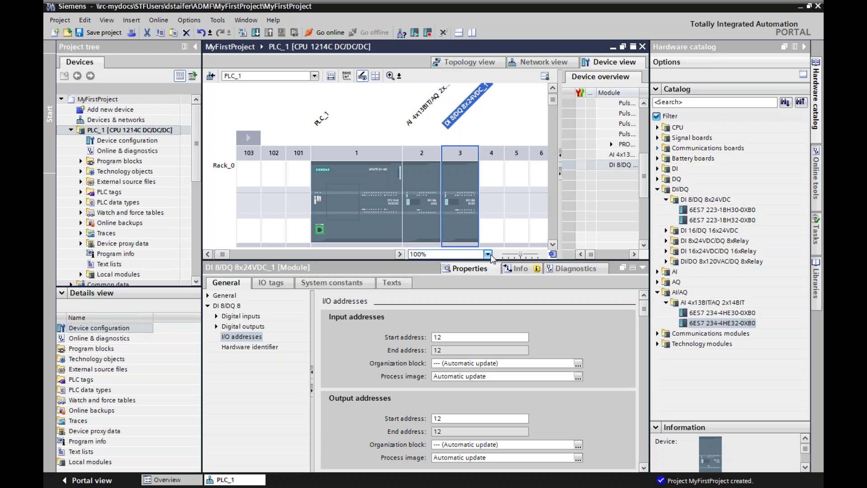
# - Enlarge the rack view to 400% and examine the digital input and output addresses on the CPU 1214C
pyautogui.moveTo(493, 261); pyautogui.dragTo(499, 384)
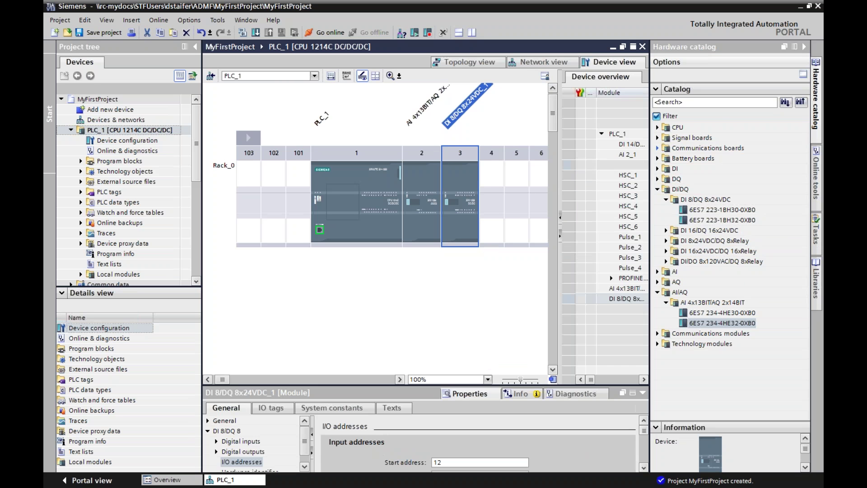
pyautogui.click(488, 379)
pyautogui.click(441, 425)
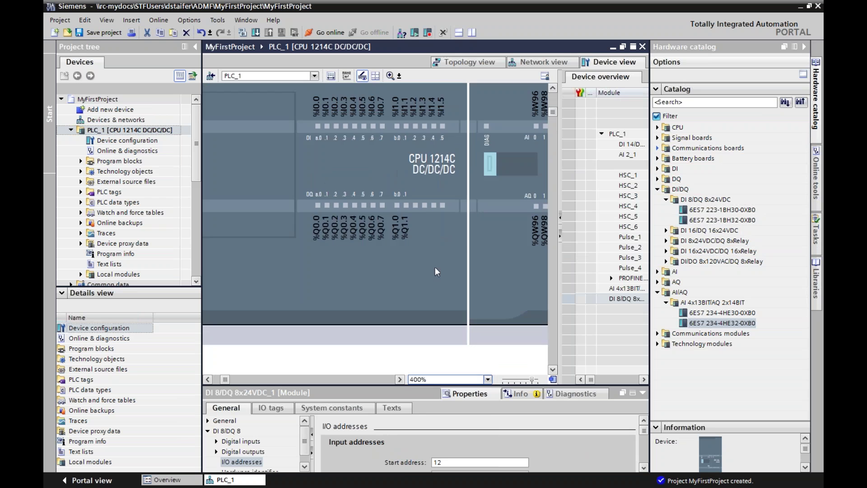
pyautogui.scroll(2, 409, 265)
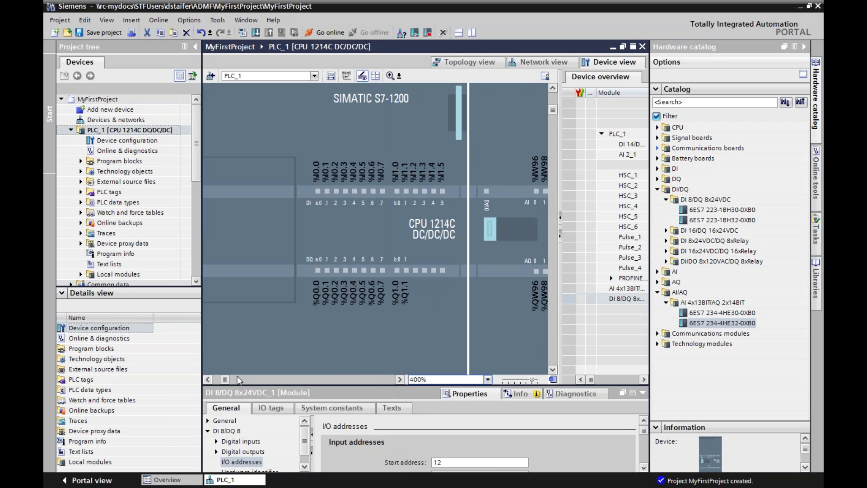
pyautogui.click(210, 380)
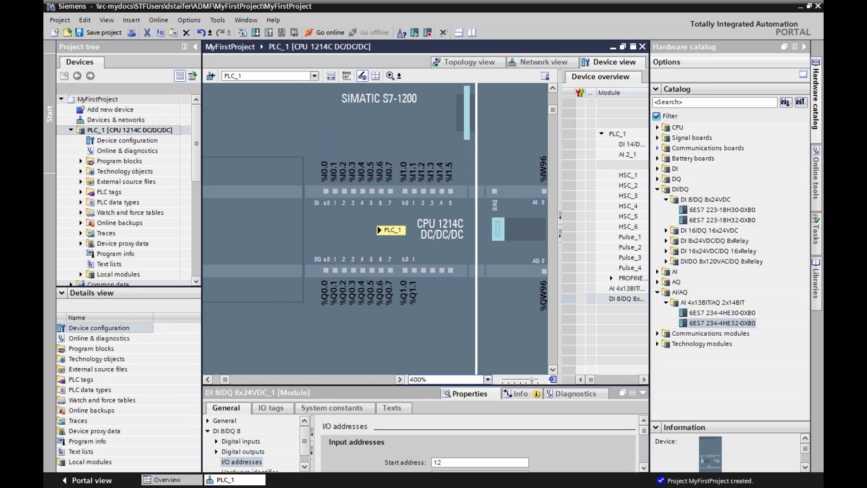
# - Switch to PowerPoint, examine the CPU output photo on slide 4, and return to the rack view in TIA Portal
pyautogui.hotkey('alt', 'Tab')
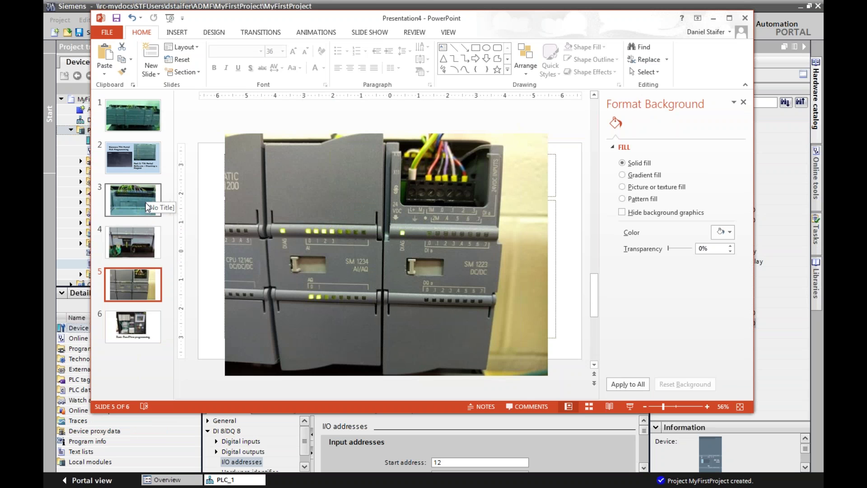
pyautogui.click(144, 235)
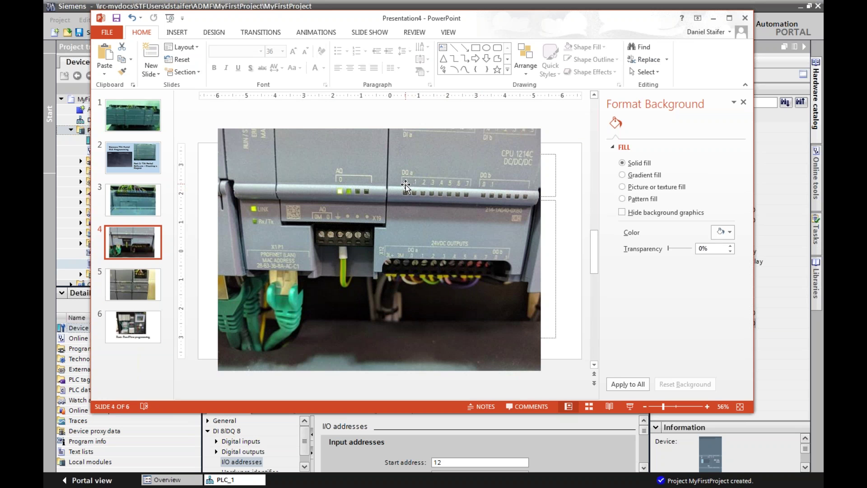
pyautogui.moveTo(442, 23); pyautogui.dragTo(448, 358)
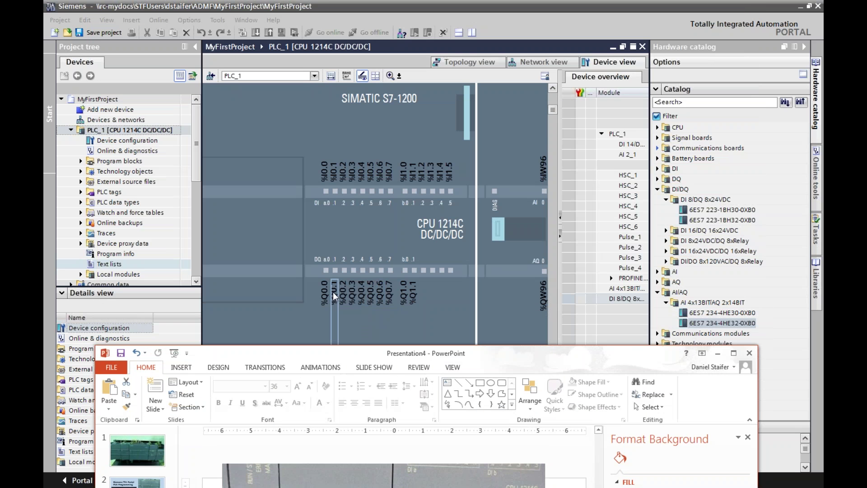
pyautogui.click(718, 353)
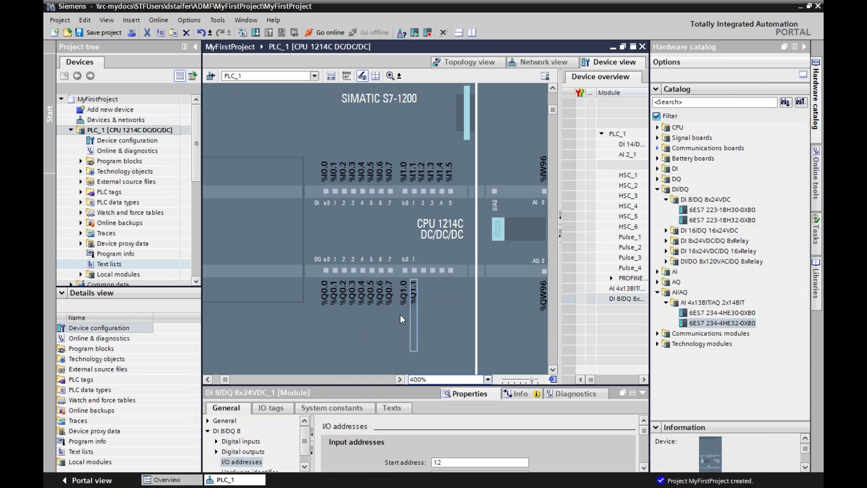
# - Examine the channel addresses on the SM 1234 analog module and the SM 1223 digital module
pyautogui.click(400, 380)
pyautogui.moveTo(401, 382); pyautogui.dragTo(401, 382)
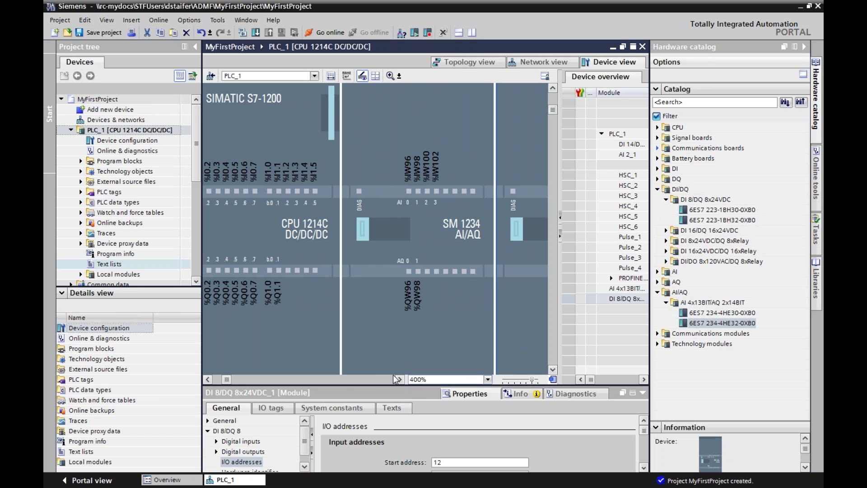
pyautogui.click(371, 379)
pyautogui.moveTo(229, 380); pyautogui.dragTo(228, 379)
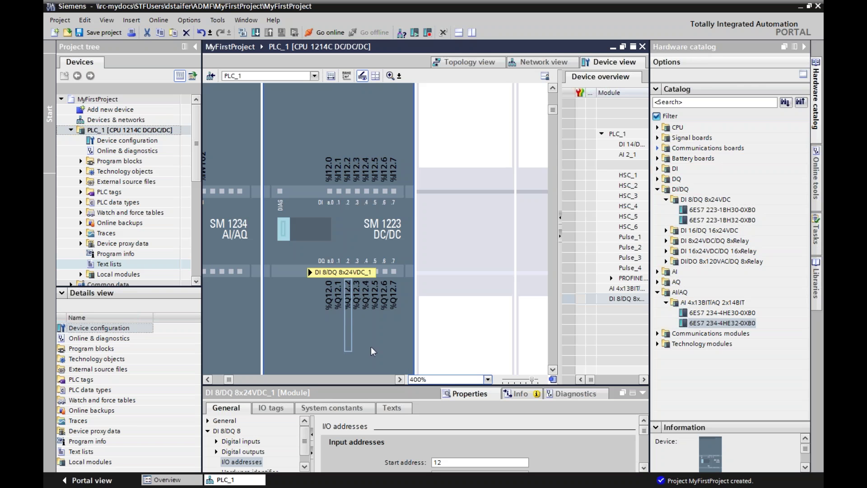
# - Insert the AQ 1x12BIT signal board 6ES7 232-4HA30-0XB0 into the signal board slot of the CPU
pyautogui.moveTo(234, 379); pyautogui.dragTo(226, 380)
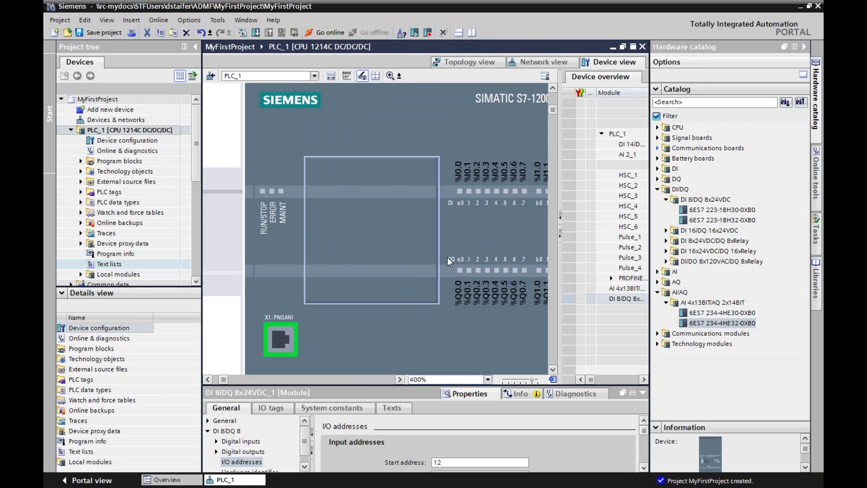
pyautogui.click(658, 138)
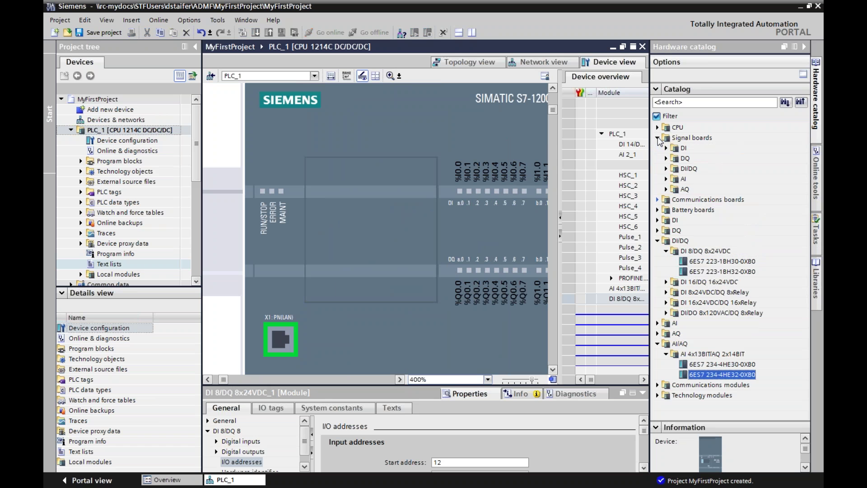
pyautogui.click(666, 189)
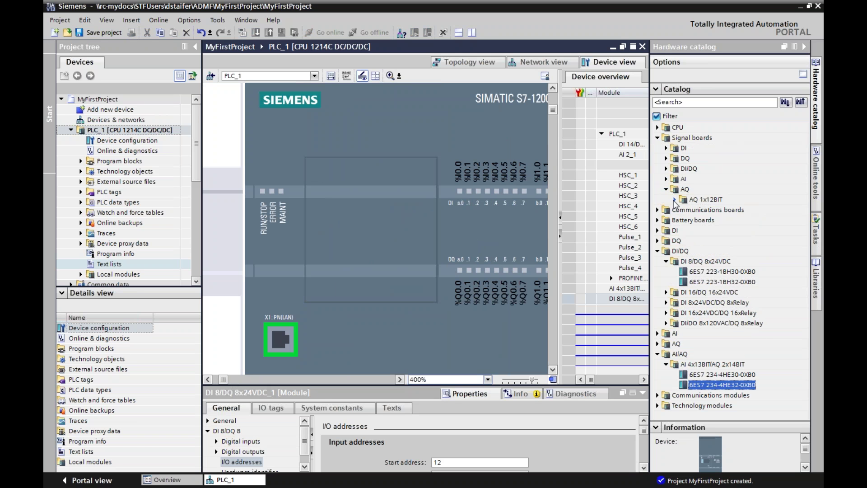
pyautogui.click(675, 199)
pyautogui.moveTo(718, 210); pyautogui.dragTo(389, 215)
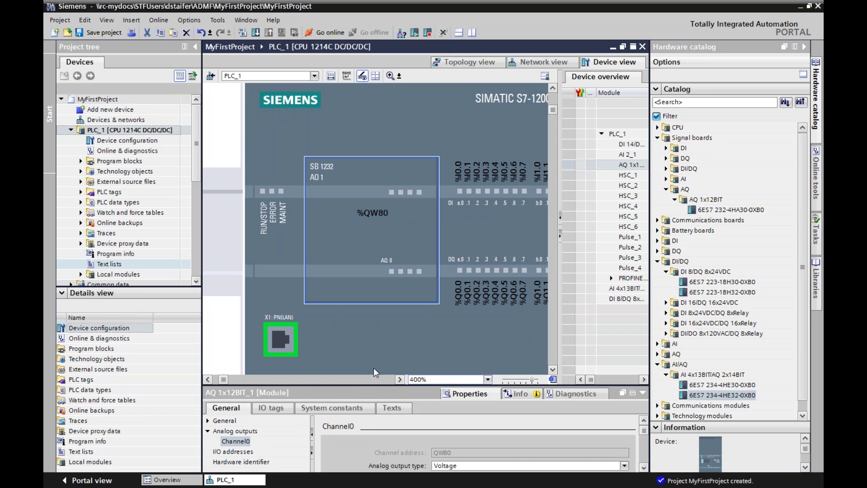
# - Return the rack view to 100%, enlarge the properties area, and display the properties of the CPU and the slot 2 analog module
pyautogui.click(488, 379)
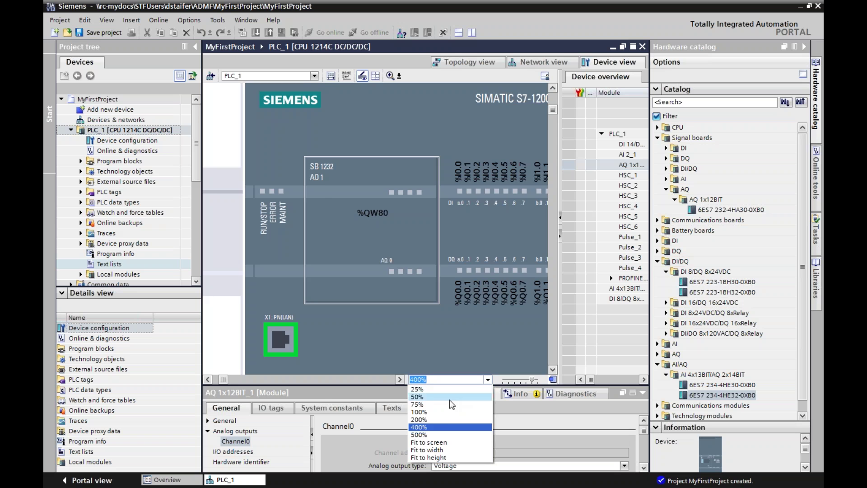
pyautogui.click(450, 411)
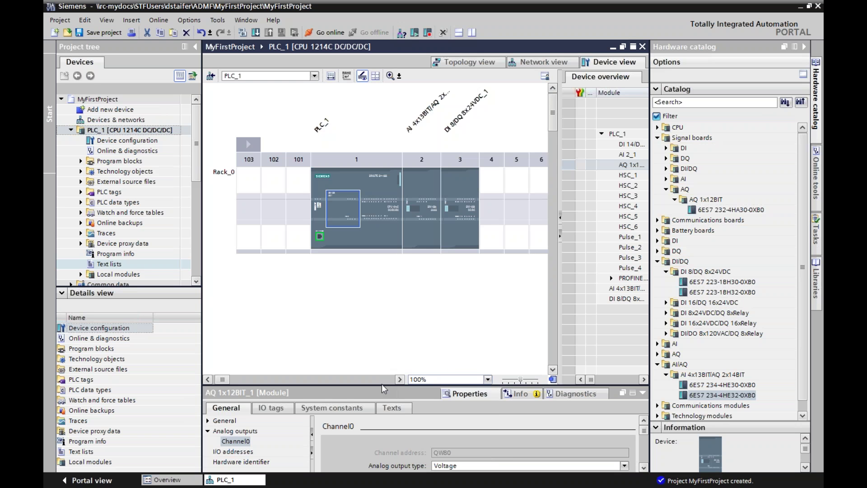
pyautogui.moveTo(384, 385); pyautogui.dragTo(387, 287)
pyautogui.click(373, 232)
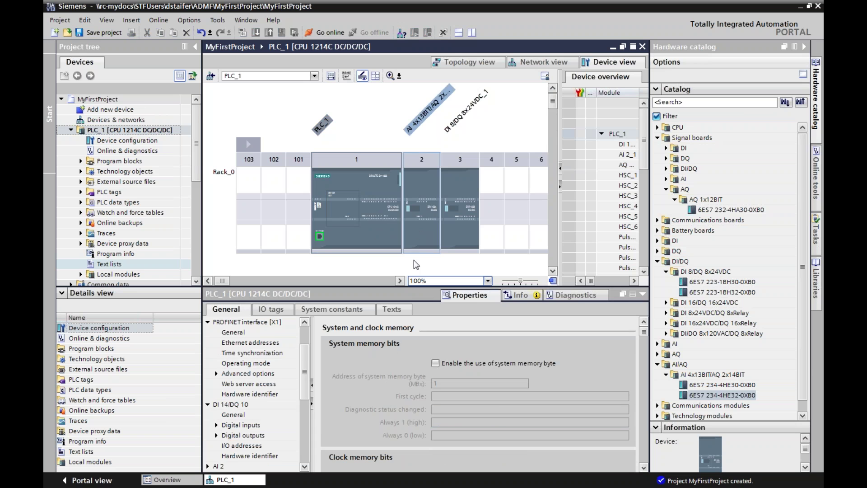
pyautogui.click(412, 216)
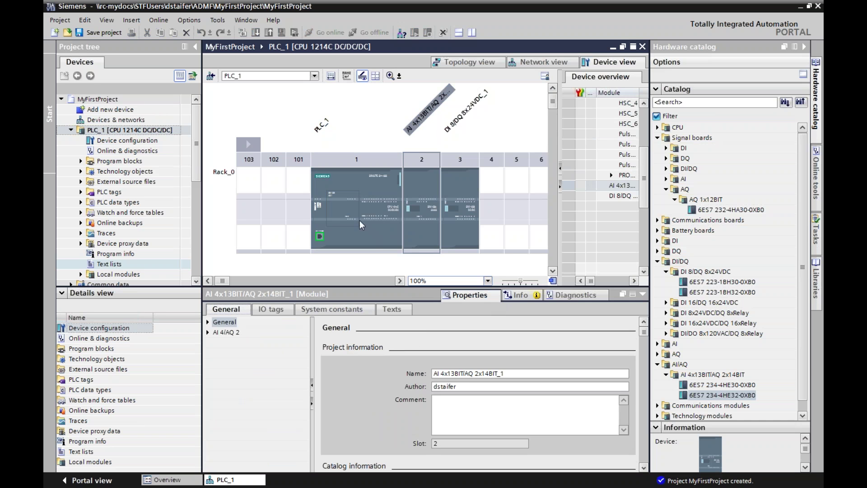
# - Review the CPU's catalog information and its identification and maintenance settings
pyautogui.click(374, 243)
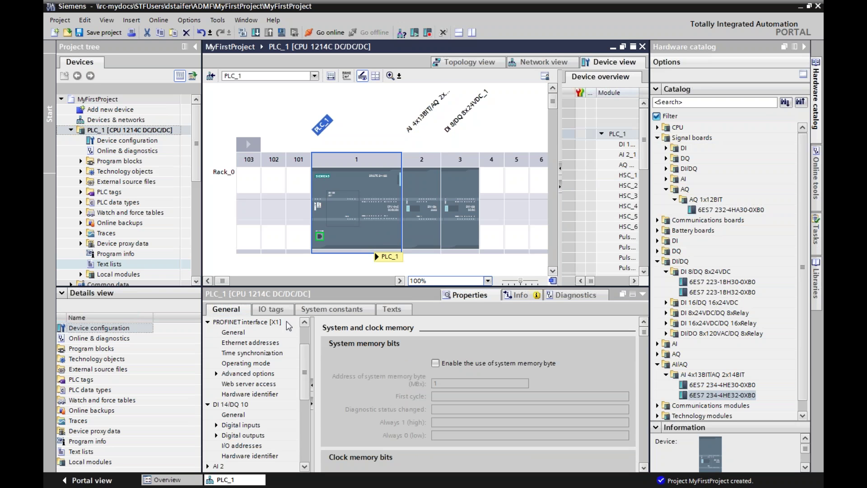
pyautogui.moveTo(304, 365); pyautogui.dragTo(305, 334)
pyautogui.click(251, 332)
pyautogui.click(261, 344)
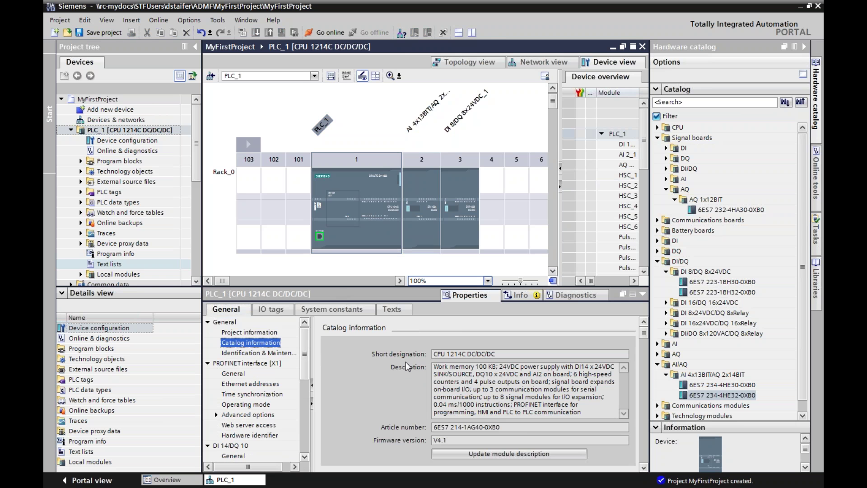
pyautogui.moveTo(481, 285); pyautogui.dragTo(481, 193)
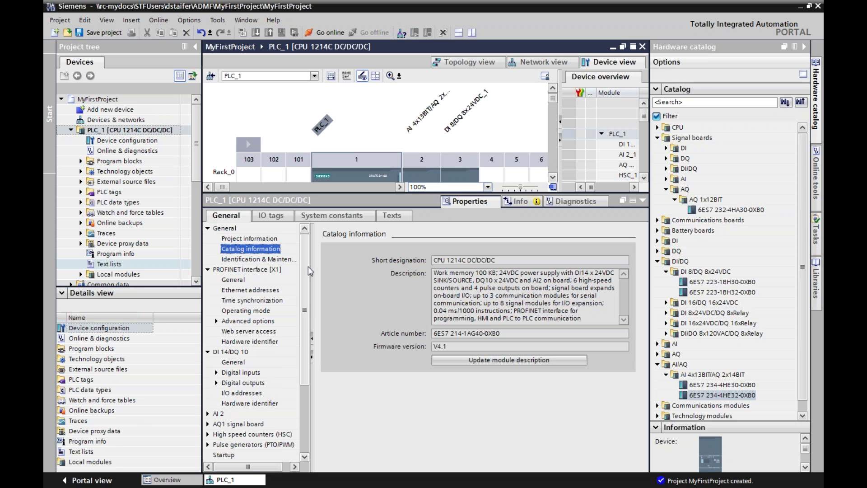
pyautogui.click(231, 259)
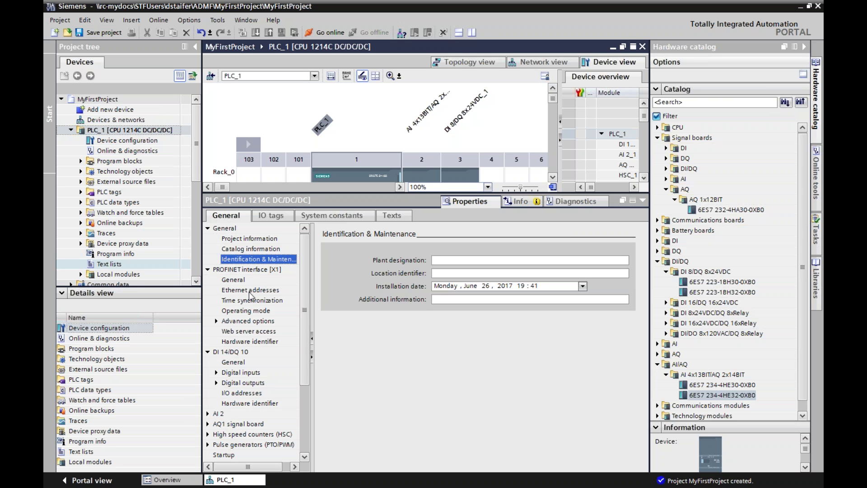
# - Display the Ethernet address settings of the CPU's PROFINET interface and examine the IP address and subnet mask
pyautogui.click(354, 191)
pyautogui.moveTo(354, 194); pyautogui.dragTo(342, 370)
pyautogui.click(226, 362)
pyautogui.click(226, 362)
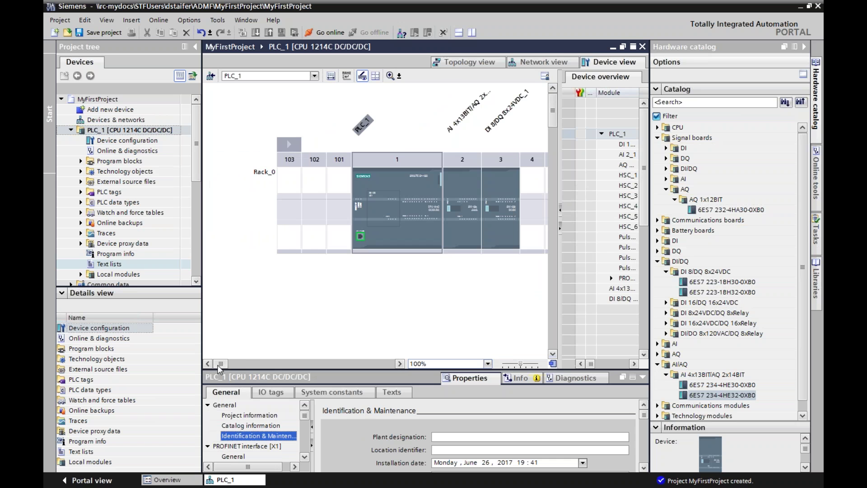
pyautogui.click(360, 236)
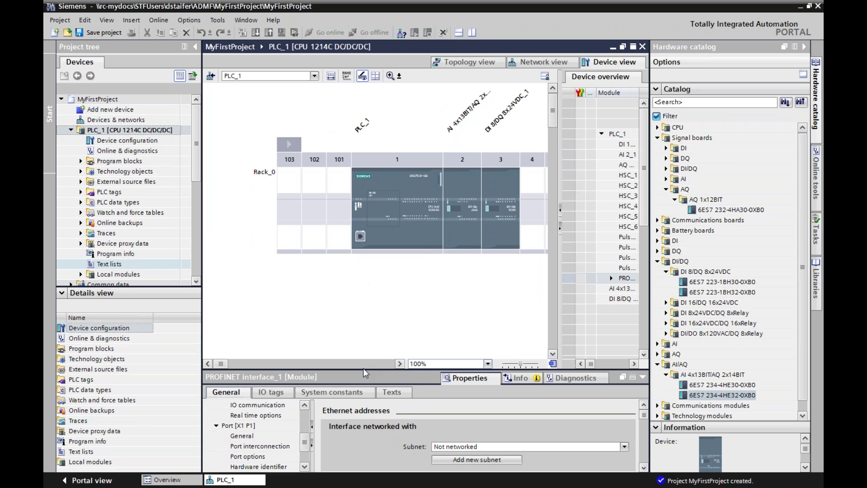
pyautogui.moveTo(363, 370); pyautogui.dragTo(367, 221)
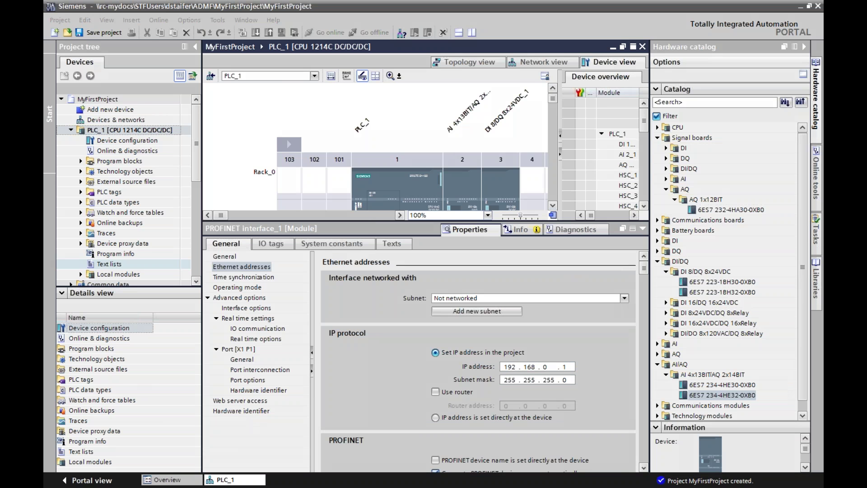
pyautogui.moveTo(499, 367); pyautogui.dragTo(587, 367)
pyautogui.moveTo(499, 378); pyautogui.dragTo(588, 381)
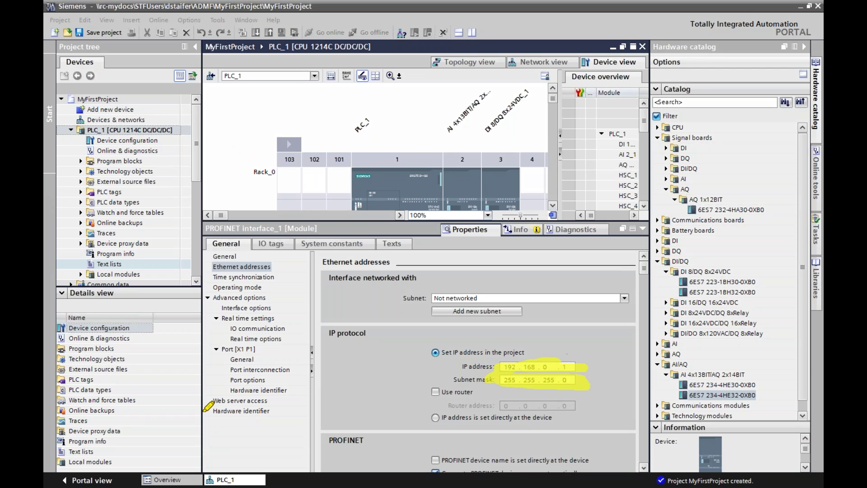
pyautogui.press('Escape')
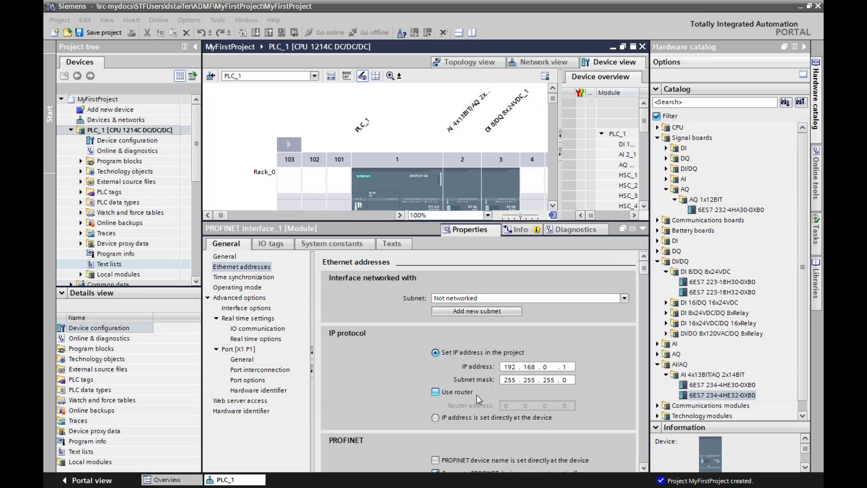
# - Set the PROFINET interface's IP protocol to "IP address is set directly at the device" and check the subnet and PROFINET name settings
pyautogui.click(435, 418)
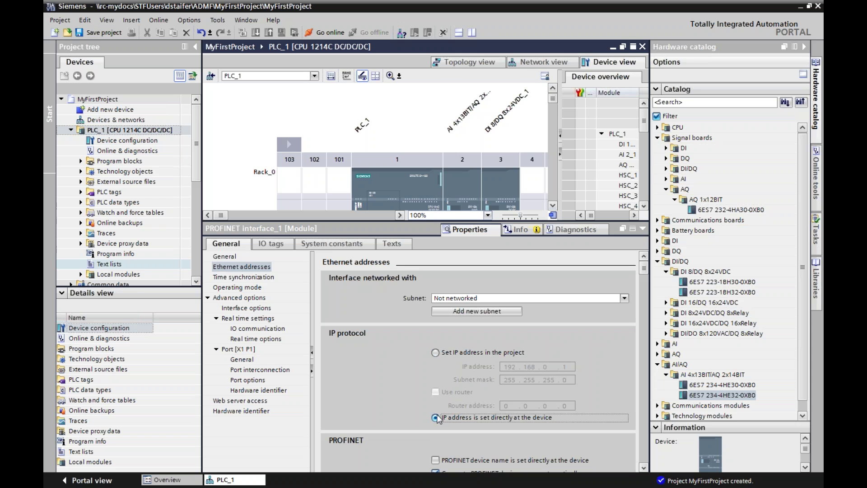
pyautogui.scroll(-5, 416, 353)
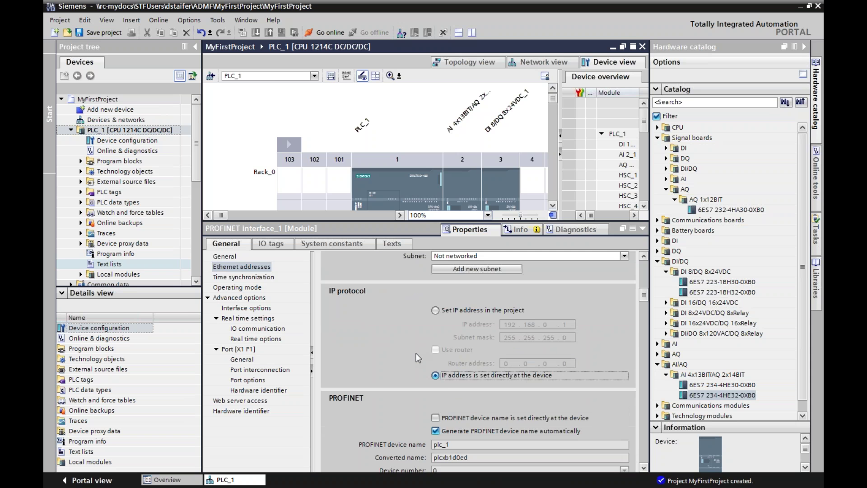
pyautogui.scroll(5, 461, 371)
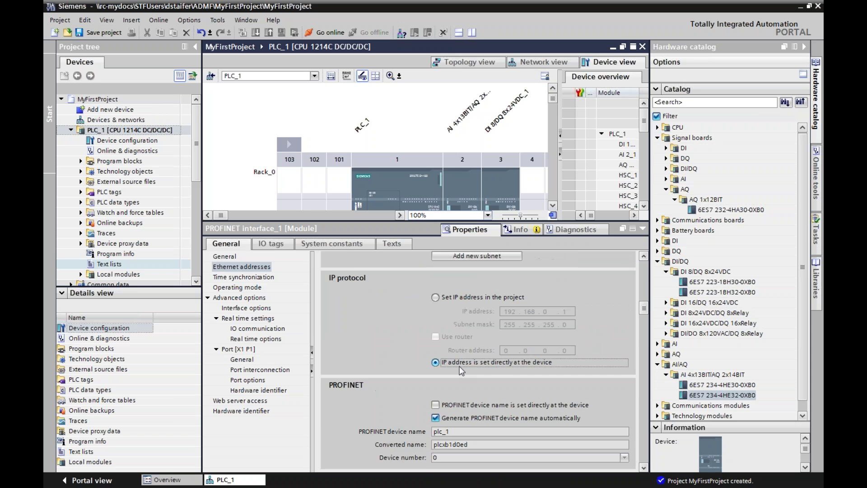
pyautogui.click(474, 299)
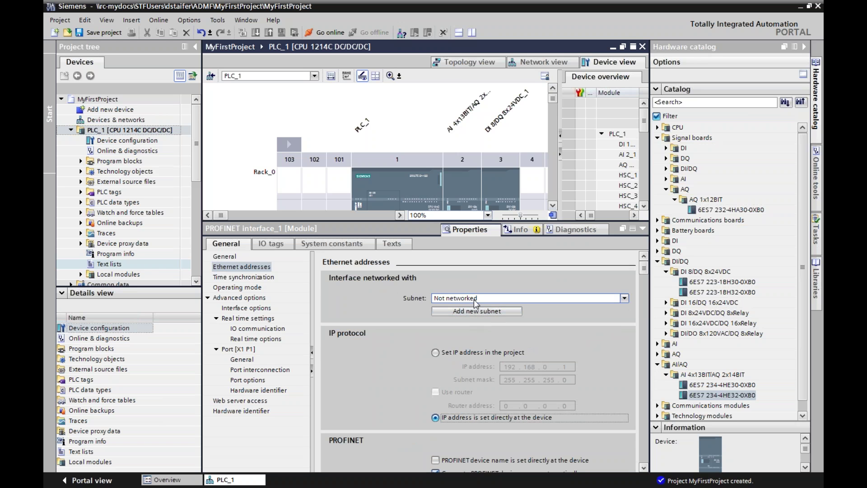
pyautogui.click(474, 299)
# - Review the PROFINET interface's time synchronization and operating mode settings, and browse the CPU's property categories
pyautogui.click(272, 278)
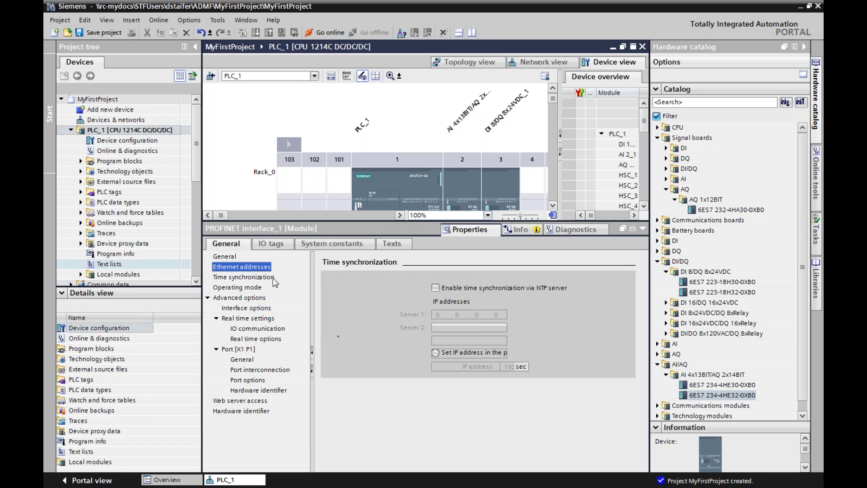
pyautogui.click(244, 291)
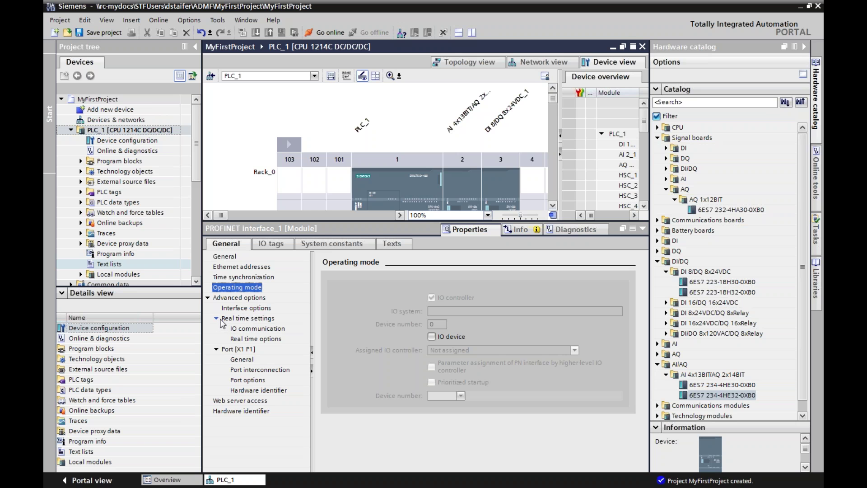
pyautogui.click(417, 181)
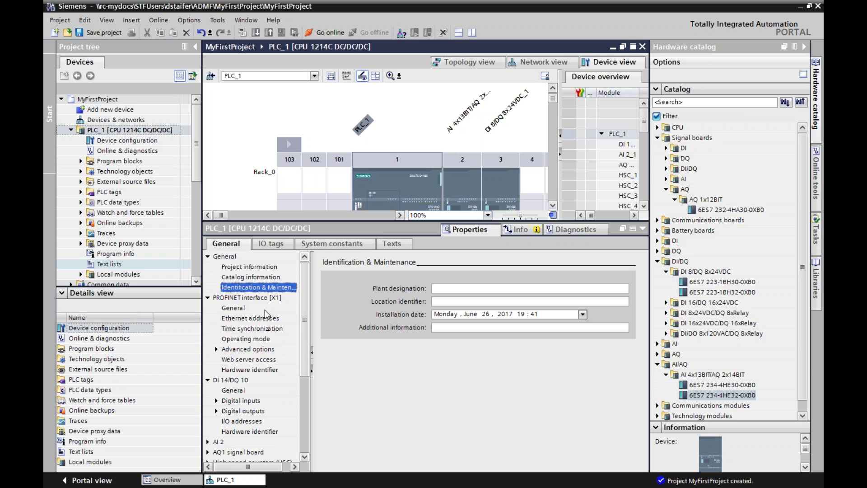
pyautogui.moveTo(304, 344); pyautogui.dragTo(300, 377)
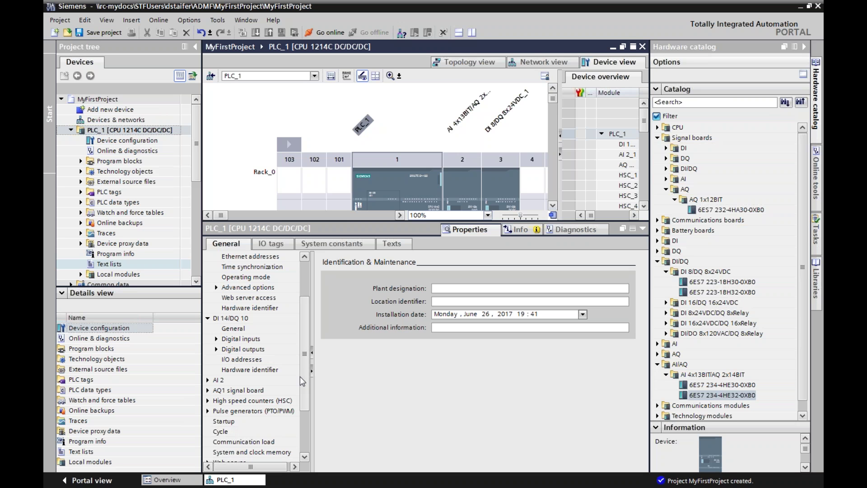
# - Set the start address of the onboard DI 14/DQ 10 digital inputs to 105
pyautogui.click(241, 329)
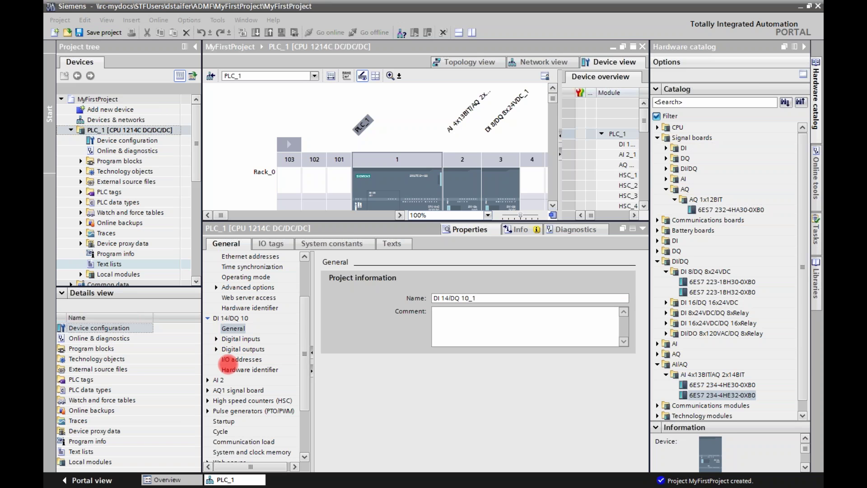
pyautogui.click(252, 360)
pyautogui.click(458, 298)
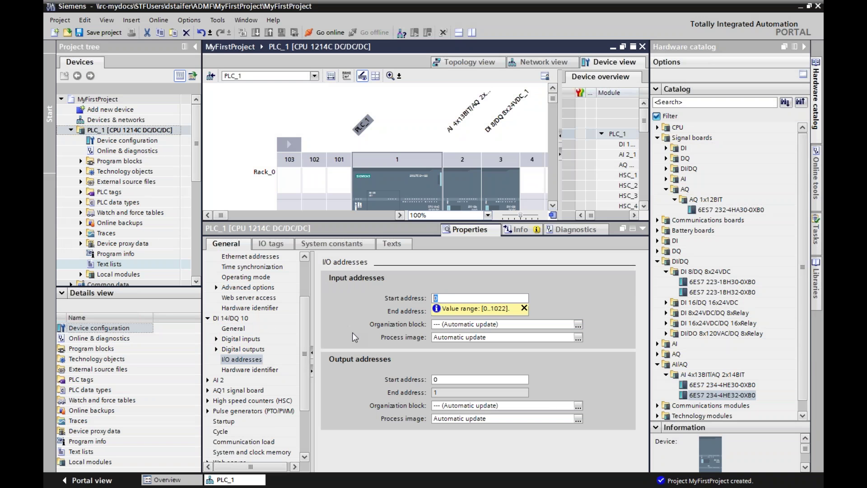
pyautogui.write('105')
pyautogui.press('Return')
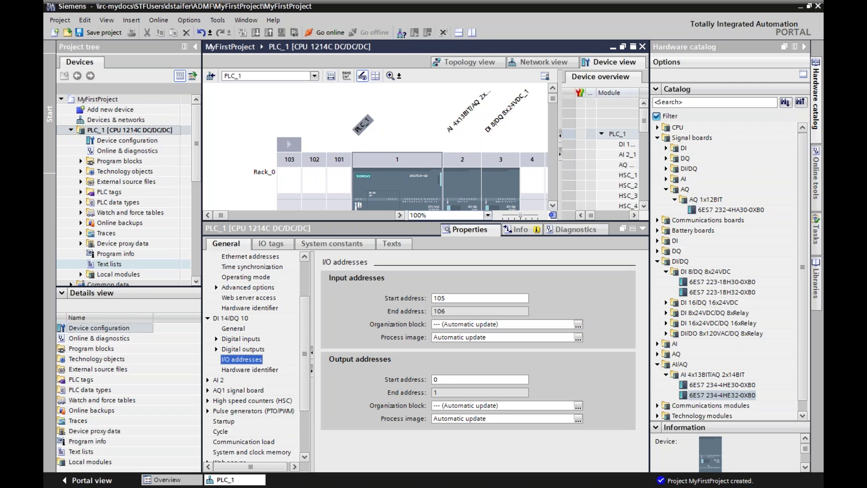
pyautogui.click(444, 379)
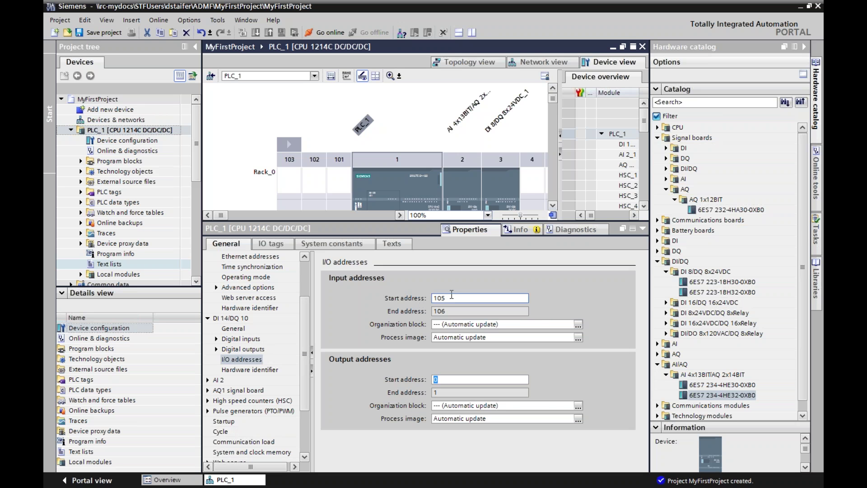
# - Browse the CPU's remaining property categories and review its startup, cycle and communication load settings
pyautogui.scroll(-2, 300, 352)
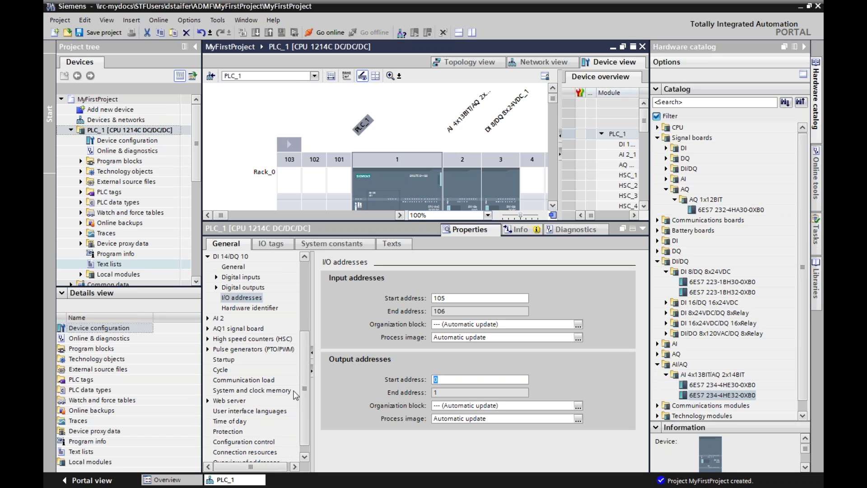
pyautogui.click(208, 319)
pyautogui.click(208, 319)
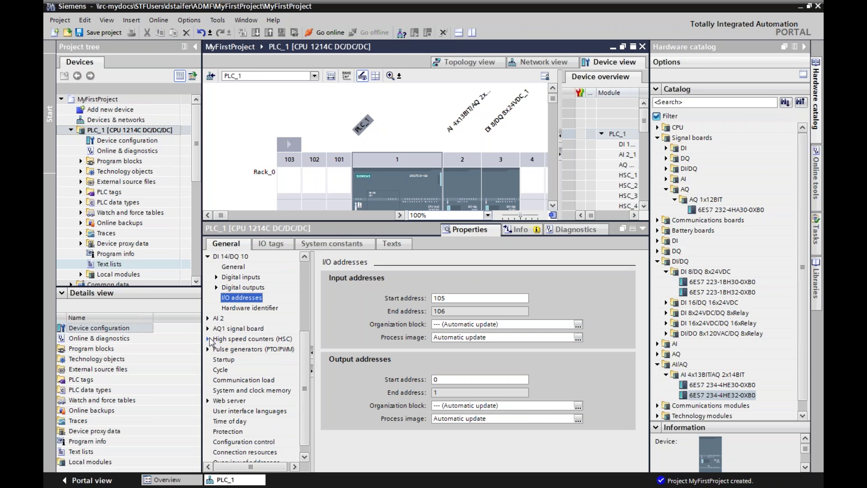
pyautogui.click(209, 339)
pyautogui.click(226, 361)
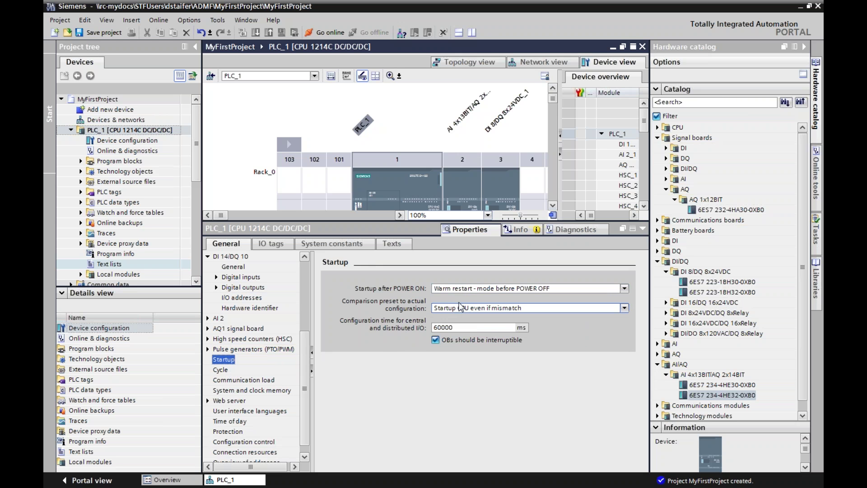
pyautogui.click(222, 371)
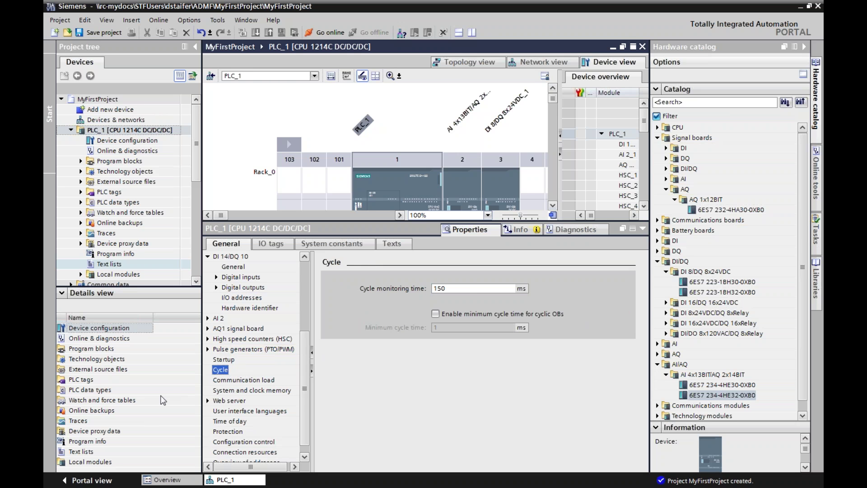
pyautogui.click(228, 380)
# - Enable the CPU's system memory byte and clock memory byte
pyautogui.click(235, 391)
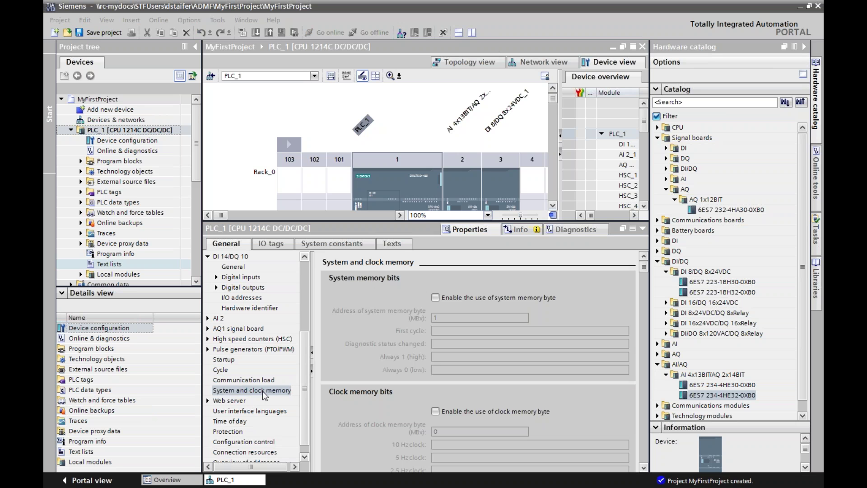
pyautogui.moveTo(303, 394); pyautogui.dragTo(274, 399)
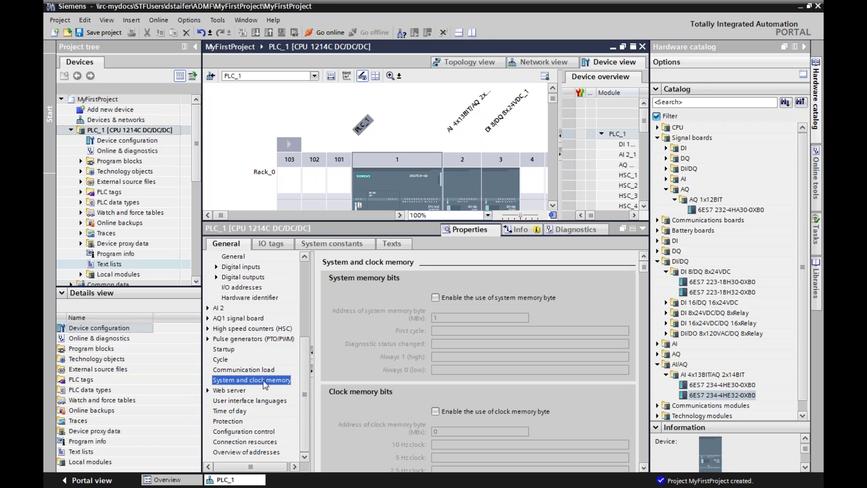
pyautogui.click(436, 298)
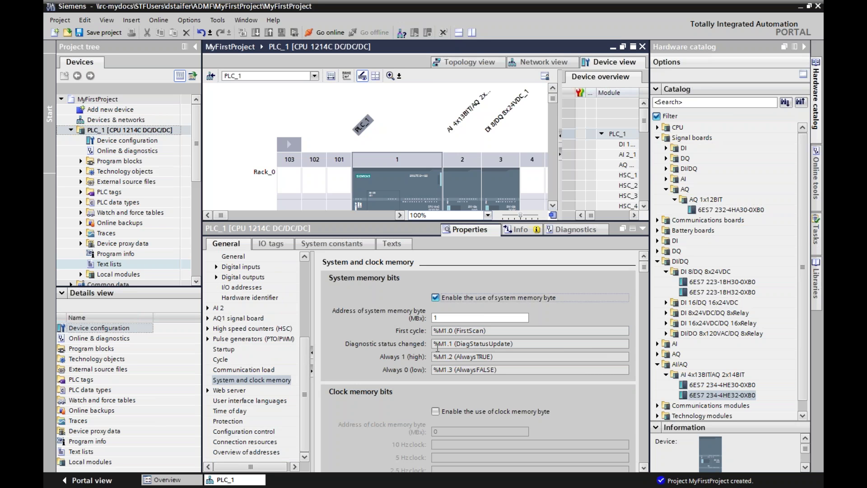
pyautogui.click(644, 467)
pyautogui.click(644, 467)
pyautogui.click(436, 323)
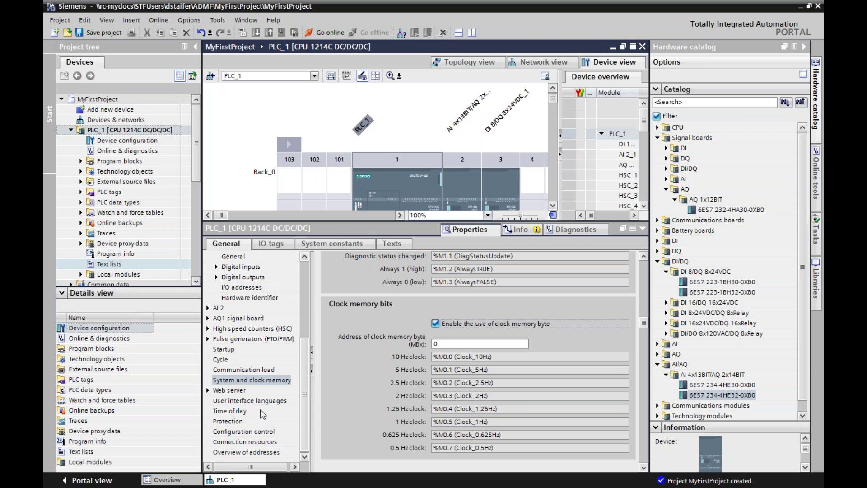
# - Review the CPU's IO tags, system constants and texts, and return to its general properties
pyautogui.click(261, 246)
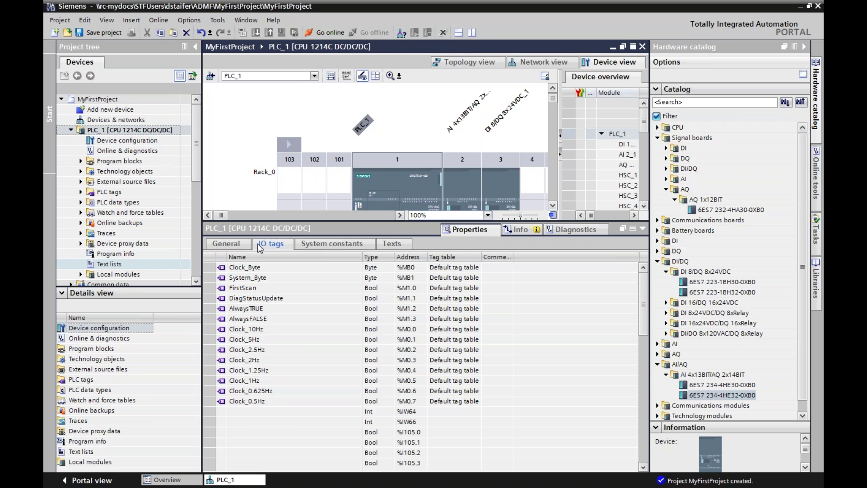
pyautogui.scroll(-4, 285, 371)
pyautogui.scroll(4, 285, 364)
pyautogui.scroll(-4, 284, 360)
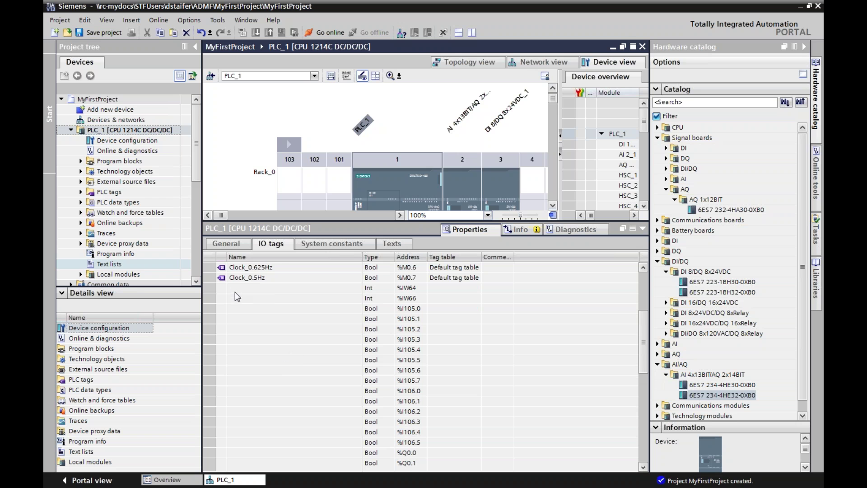
pyautogui.scroll(4, 258, 359)
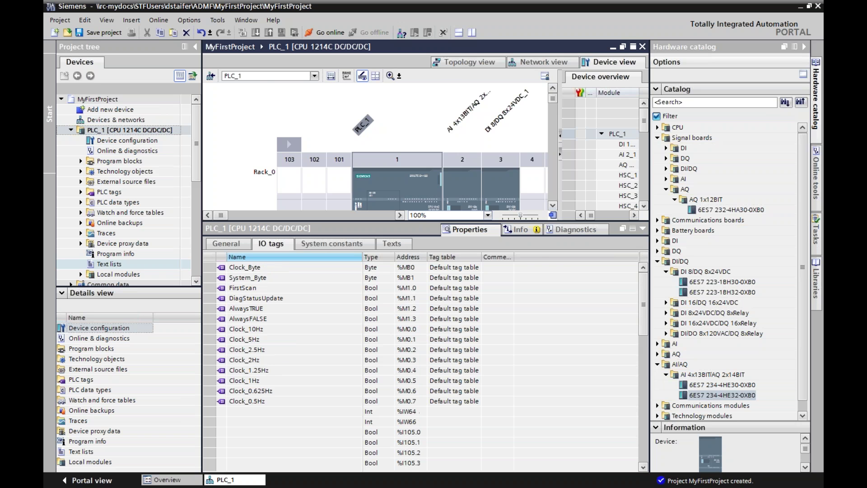
pyautogui.click(332, 244)
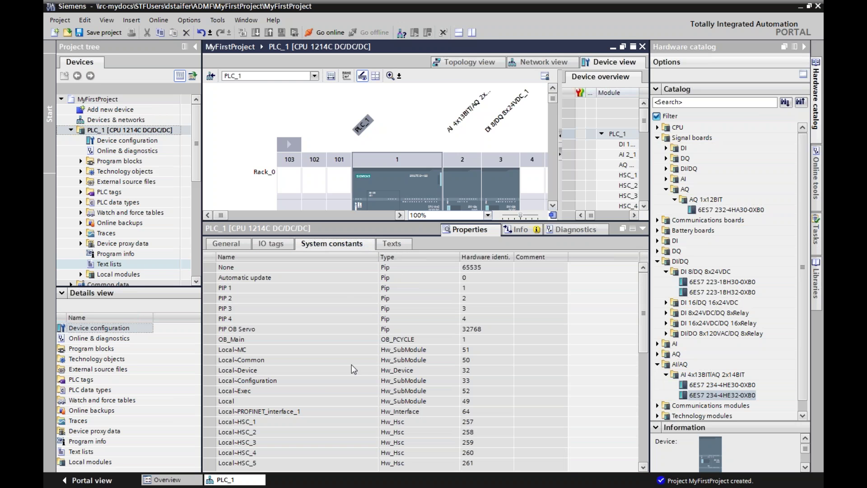
pyautogui.click(392, 243)
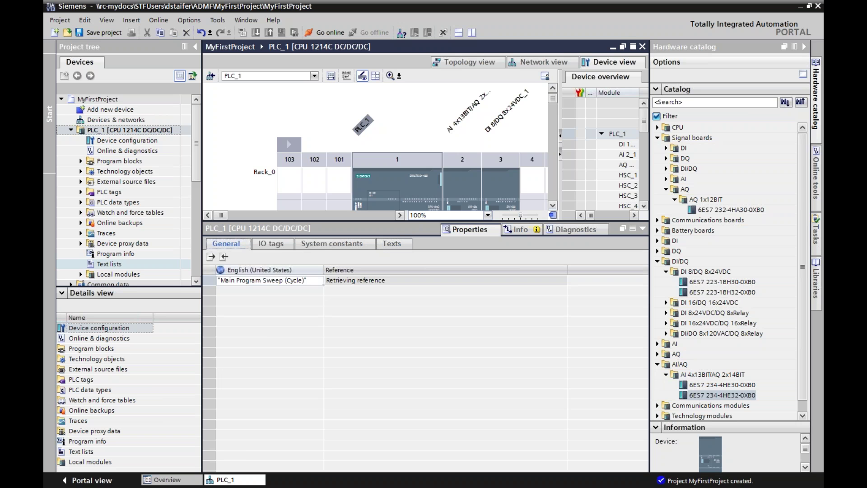
pyautogui.click(240, 243)
pyautogui.moveTo(308, 352); pyautogui.dragTo(308, 457)
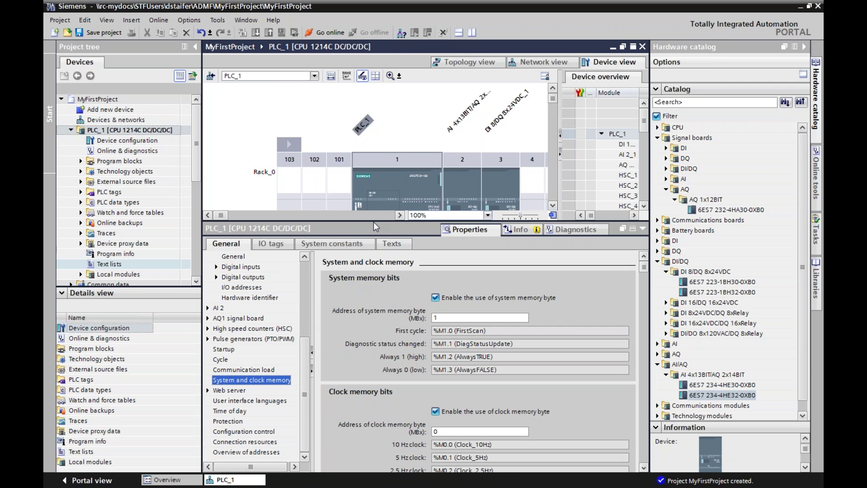
# - Delete the CPU 1214C and the AI 4x13BIT/AQ 2x14BIT module from the rack
pyautogui.moveTo(373, 222); pyautogui.dragTo(373, 350)
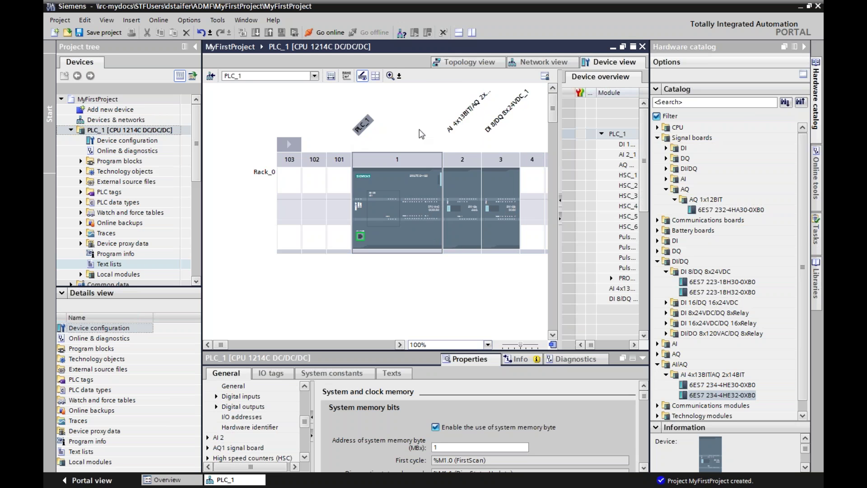
pyautogui.click(392, 233)
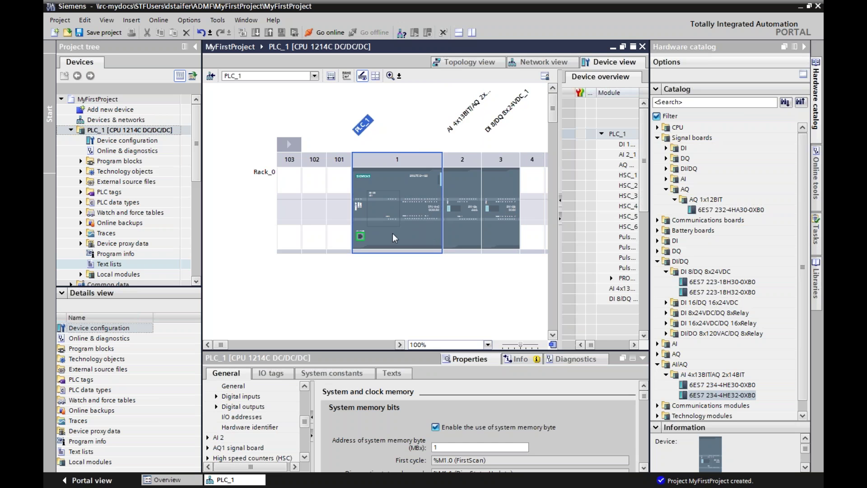
pyautogui.press('Delete')
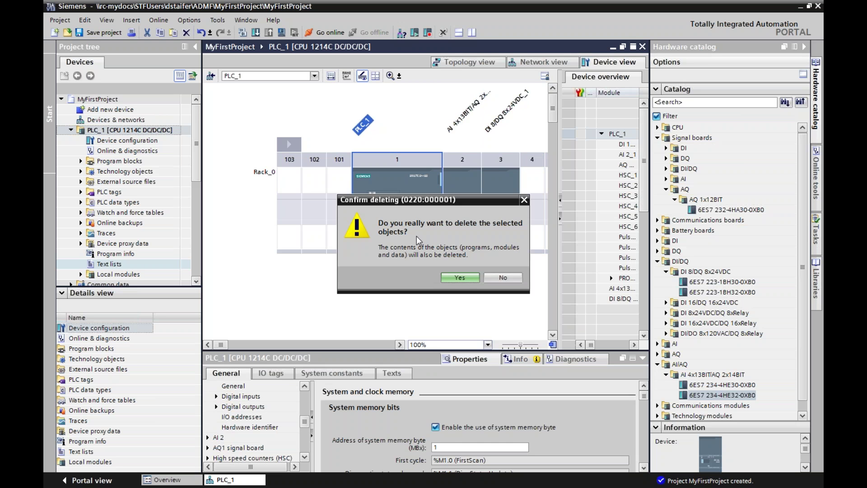
pyautogui.click(450, 277)
pyautogui.click(362, 246)
pyautogui.press('Delete')
pyautogui.click(445, 279)
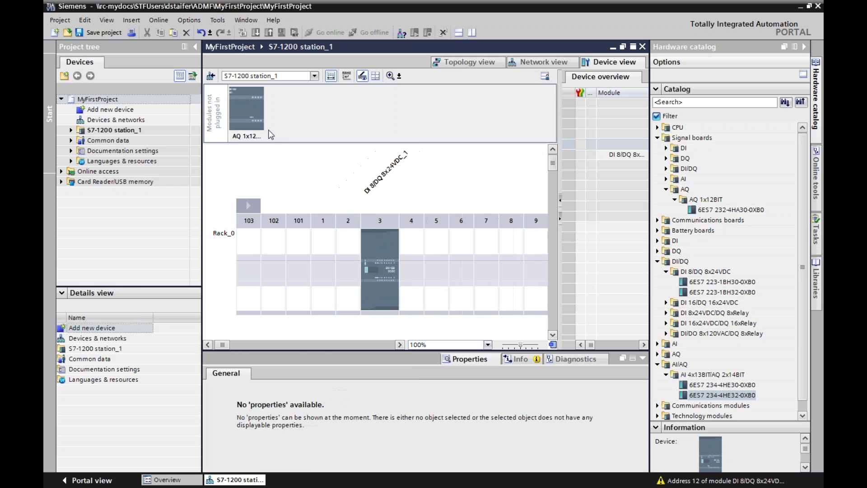
# - Delete the unplugged AQ 1x12BIT signal board and the remaining DI 8/DQ 8x24VDC module
pyautogui.click(256, 125)
pyautogui.press('Delete')
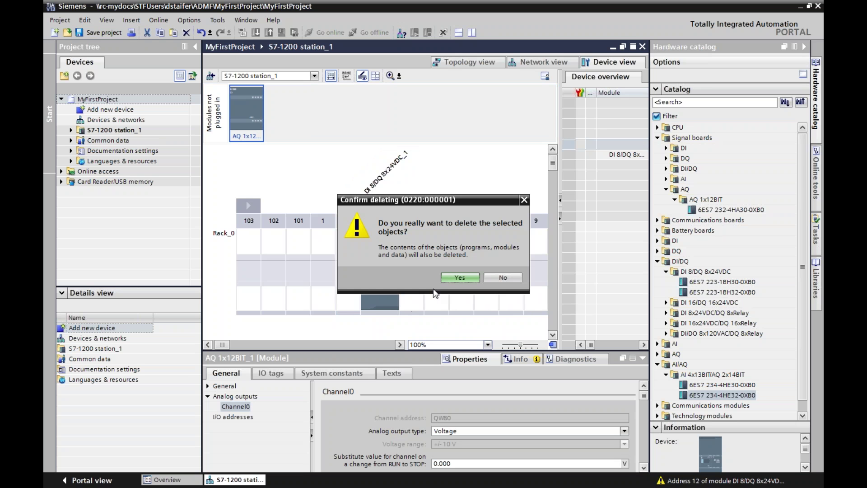
pyautogui.click(452, 277)
pyautogui.click(384, 282)
pyautogui.press('Delete')
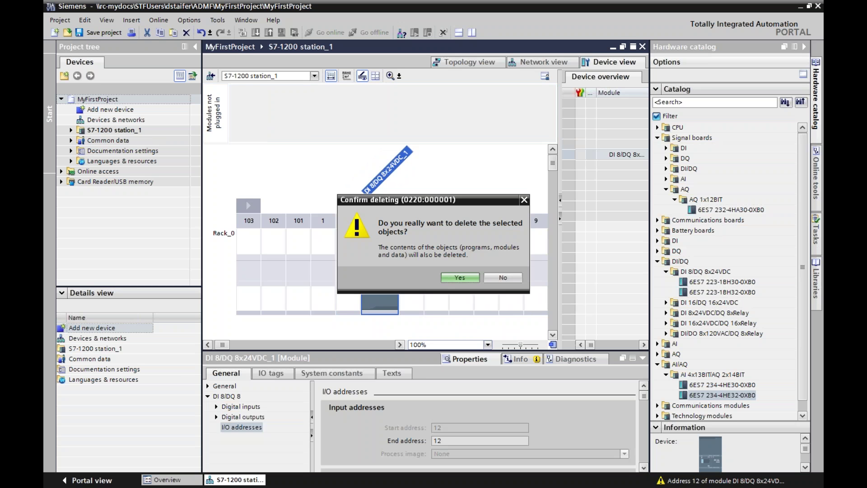
pyautogui.click(456, 278)
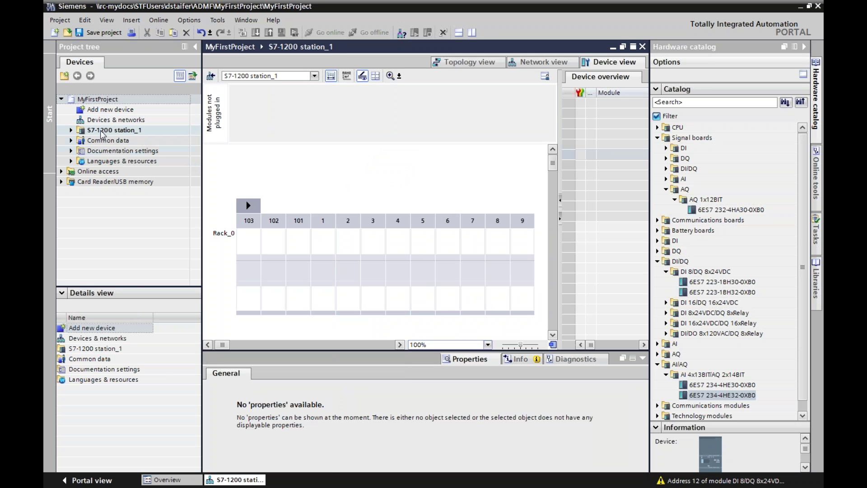
# - Add an Unspecified CPU 1200 controller, article 6ES7 2XX-XXXXX-XXXX, version V4.1, to the project from the portal view
pyautogui.click(90, 480)
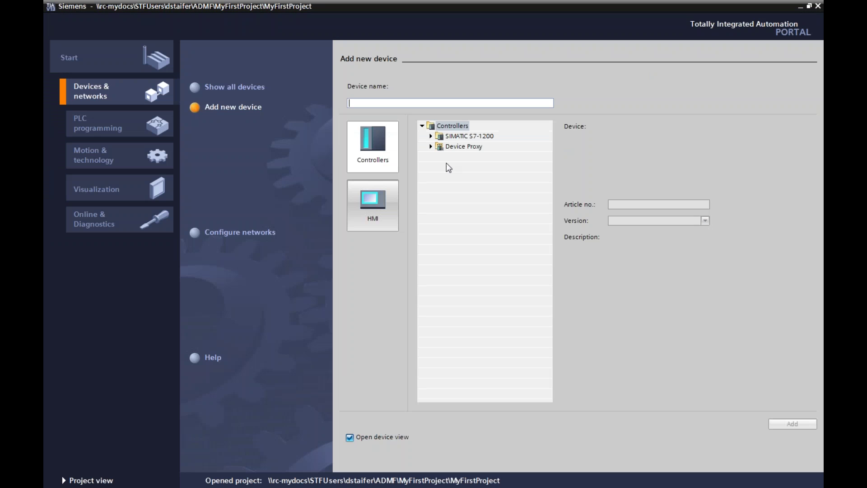
pyautogui.click(430, 136)
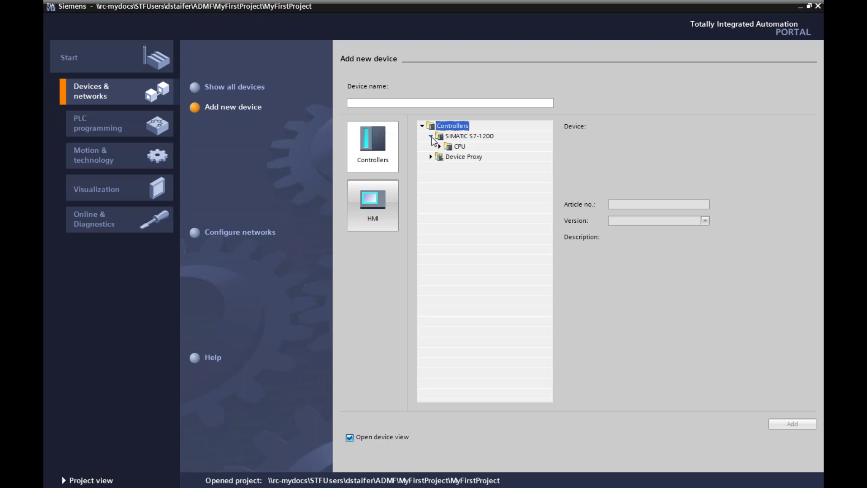
pyautogui.click(439, 147)
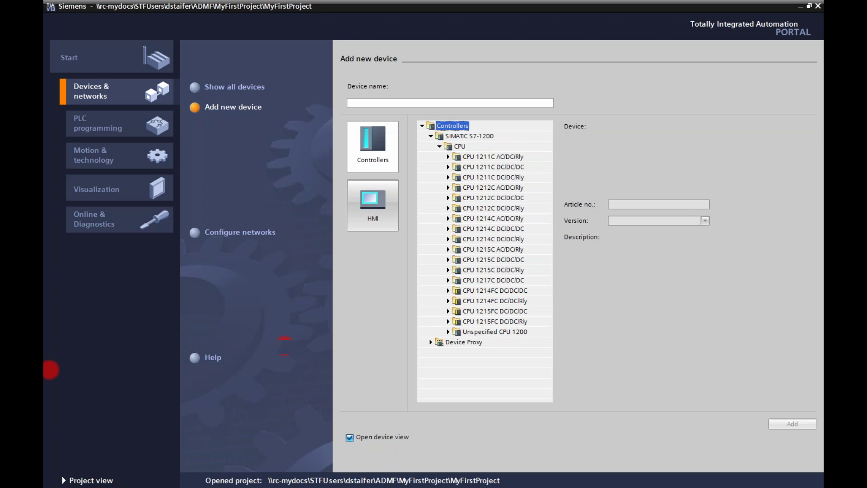
pyautogui.moveTo(453, 333); pyautogui.dragTo(524, 332)
pyautogui.click(448, 331)
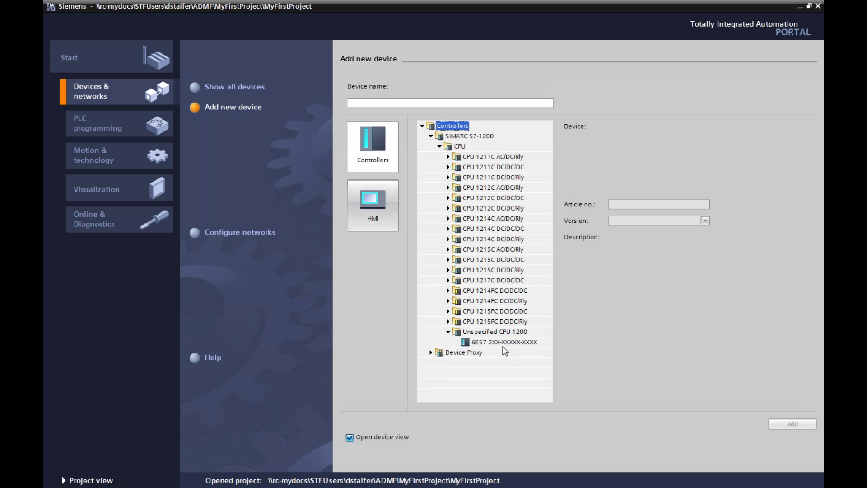
pyautogui.click(481, 343)
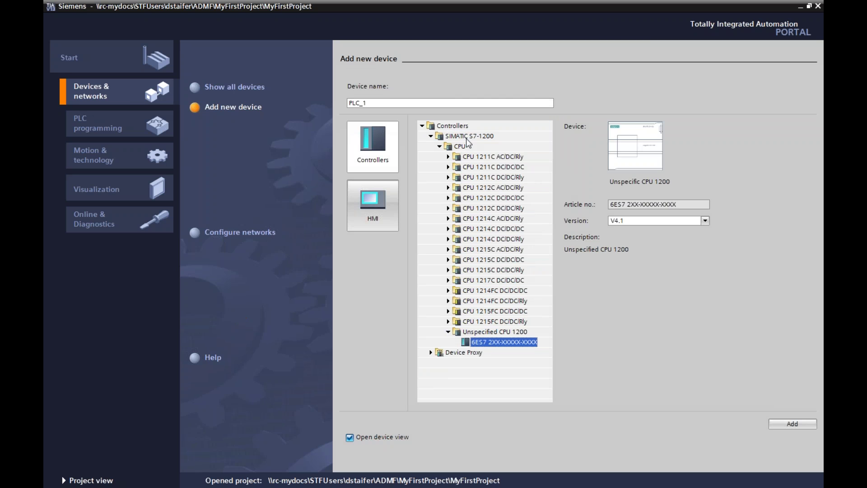
pyautogui.doubleClick(485, 342)
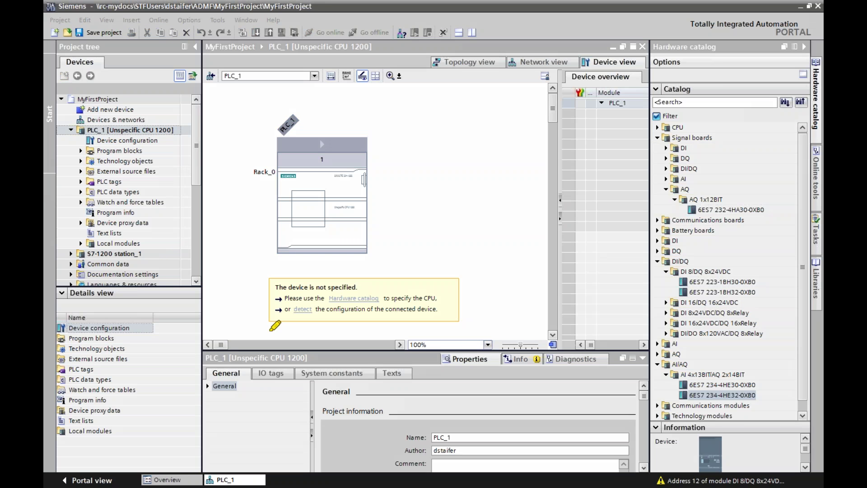
pyautogui.moveTo(272, 310); pyautogui.dragTo(436, 307)
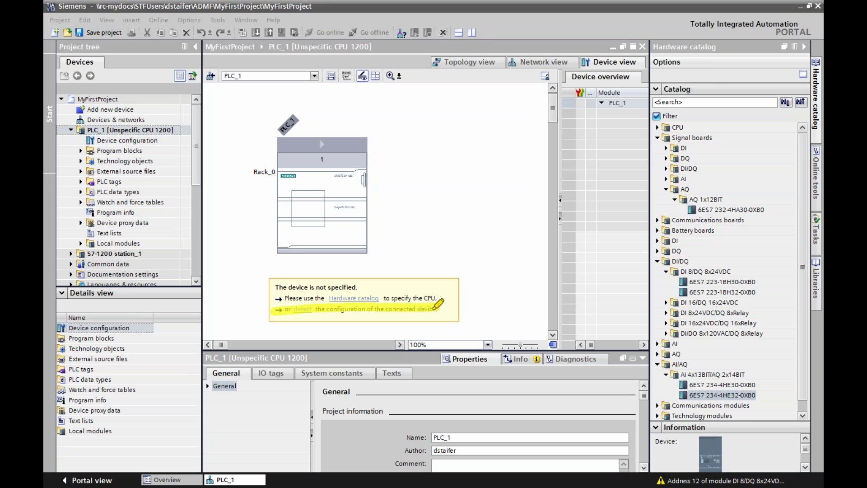
pyautogui.press('Escape')
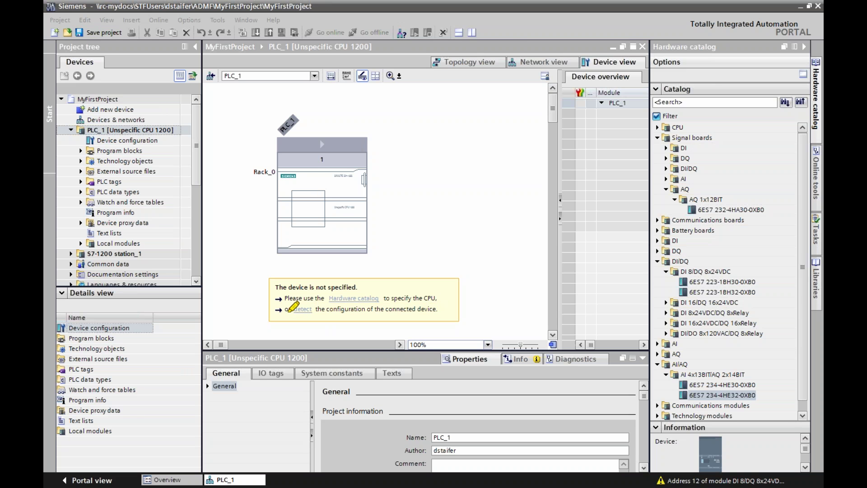
pyautogui.moveTo(295, 280)
pyautogui.mouseDown()
pyautogui.moveTo(451, 323)
pyautogui.moveTo(385, 266)
pyautogui.moveTo(268, 278)
pyautogui.mouseUp()
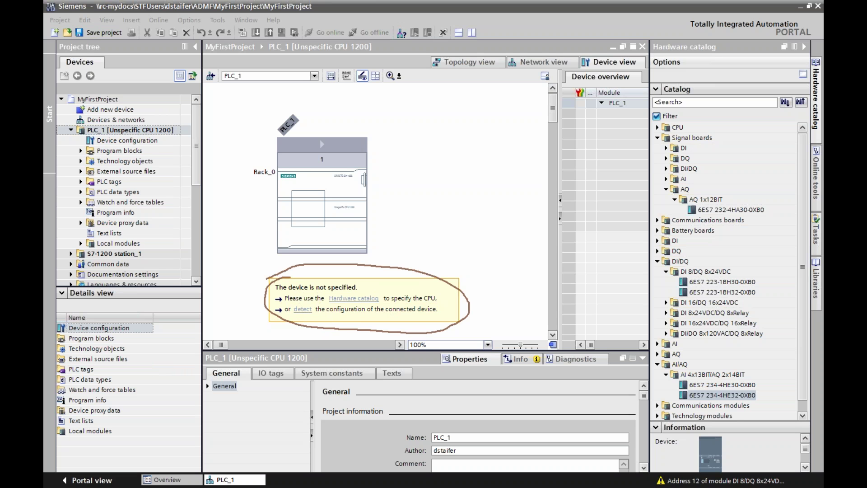
pyautogui.press('Escape')
# - Search for compatible accessible nodes for the unspecified PLC_1 and detect the hardware configuration from the found plc_1 device
pyautogui.click(300, 312)
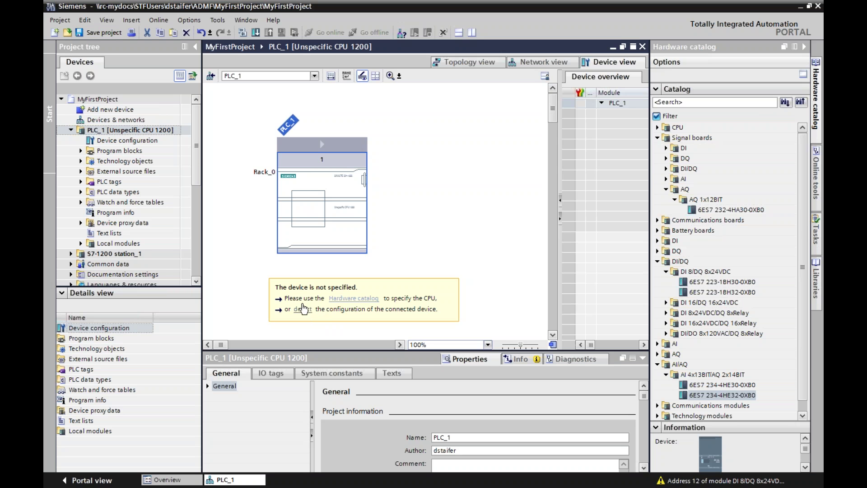
pyautogui.click(299, 311)
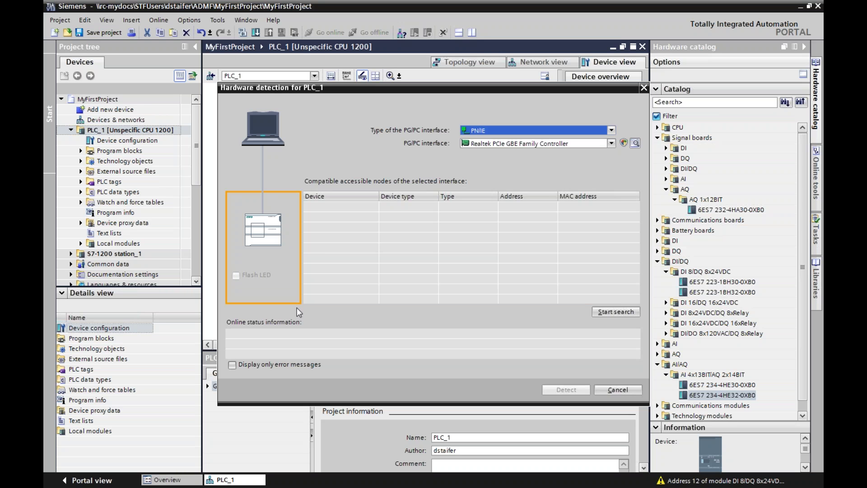
pyautogui.click(622, 312)
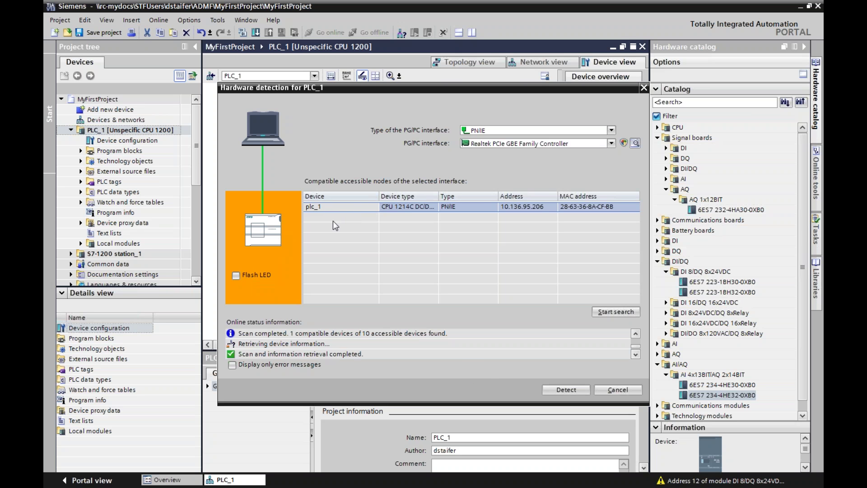
pyautogui.click(568, 390)
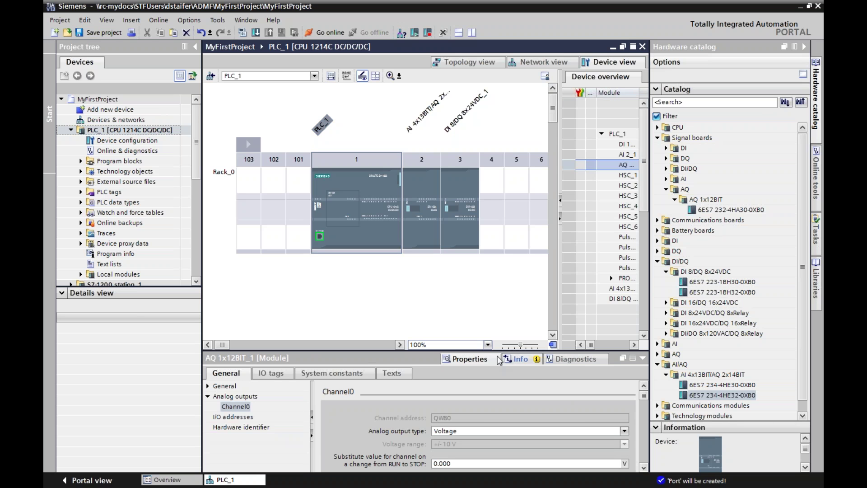
# - Examine the I/O addresses of the detected CPU, signal board and both signal modules in the device view at 400% zoom
pyautogui.click(487, 345)
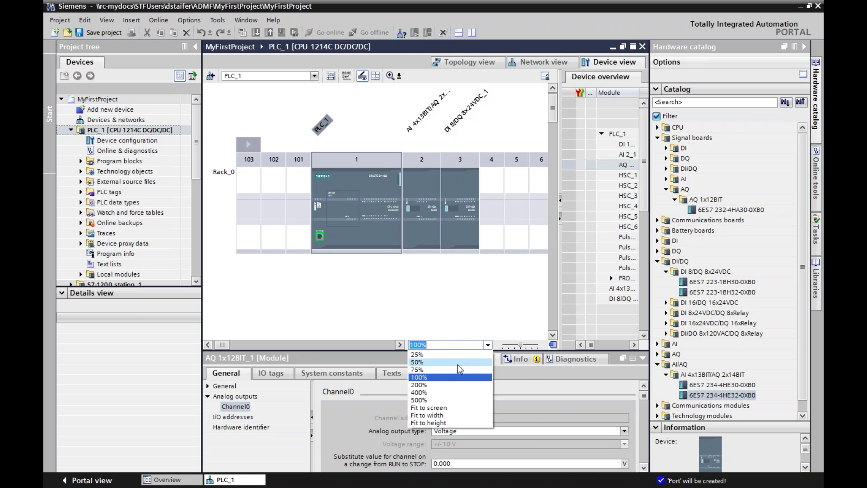
pyautogui.click(447, 389)
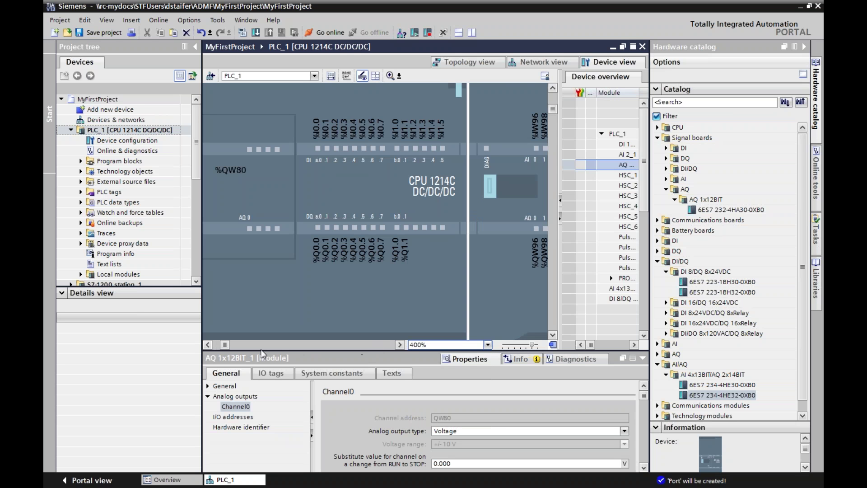
pyautogui.click(208, 344)
pyautogui.click(371, 344)
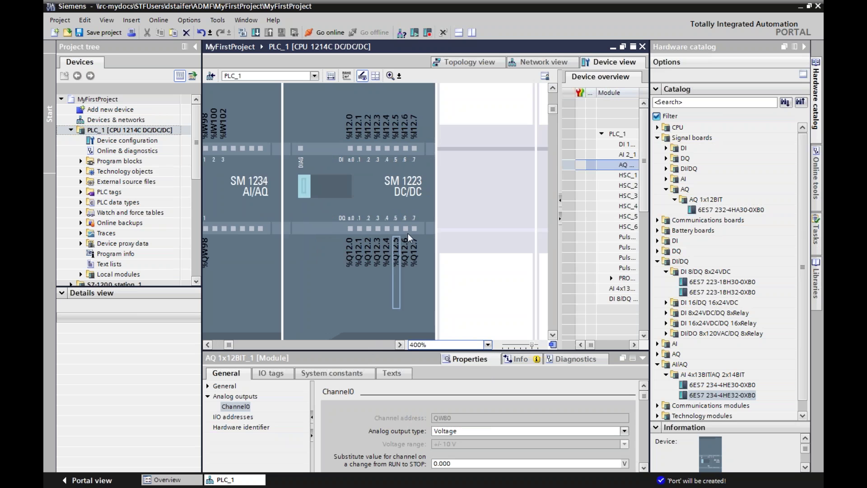
pyautogui.click(210, 346)
pyautogui.click(210, 346)
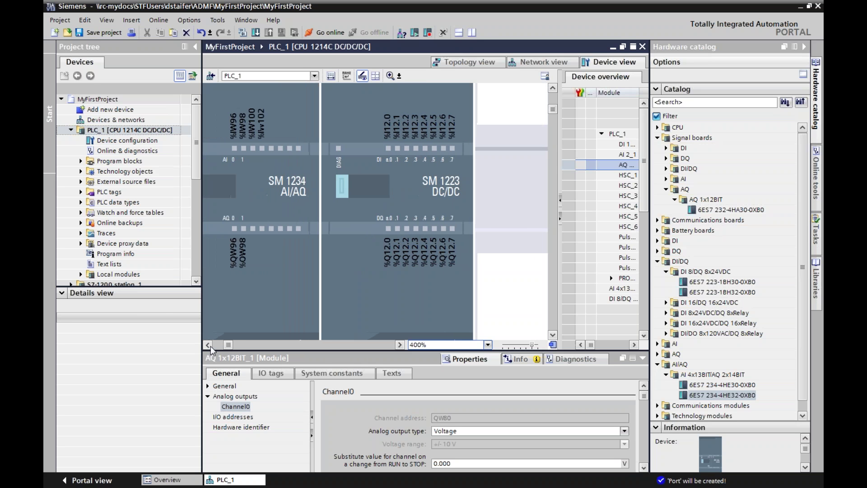
pyautogui.moveTo(228, 345); pyautogui.dragTo(224, 345)
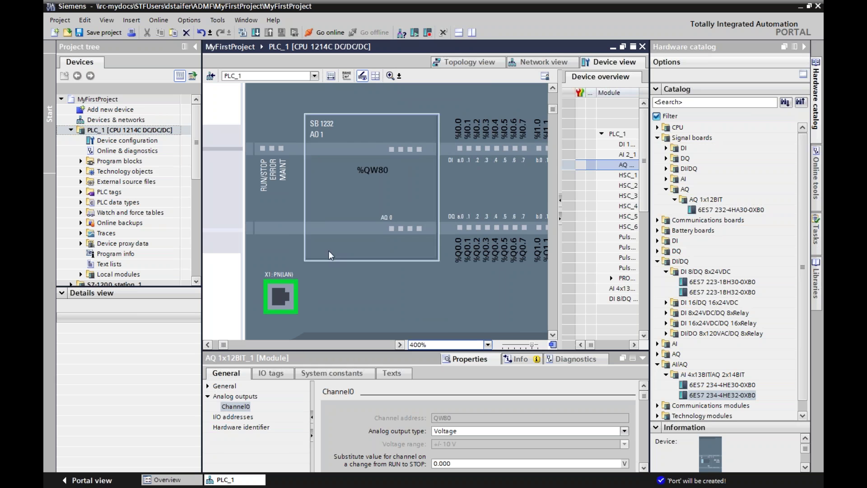
# - Show the Ethernet addresses of the CPU's PROFINET interface in an enlarged properties area
pyautogui.click(290, 291)
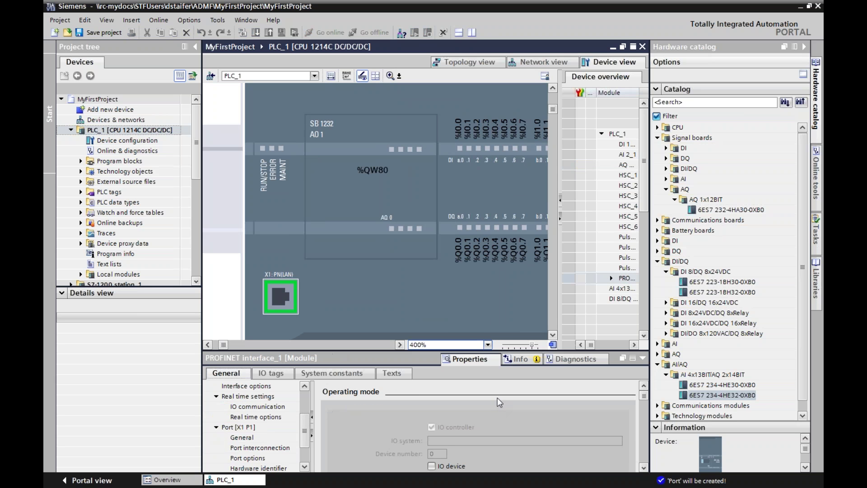
pyautogui.scroll(-2, 648, 466)
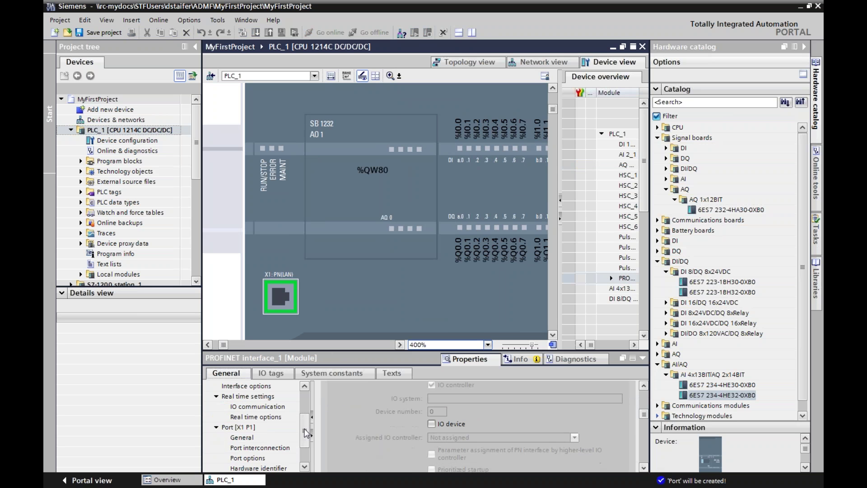
pyautogui.scroll(2, 304, 427)
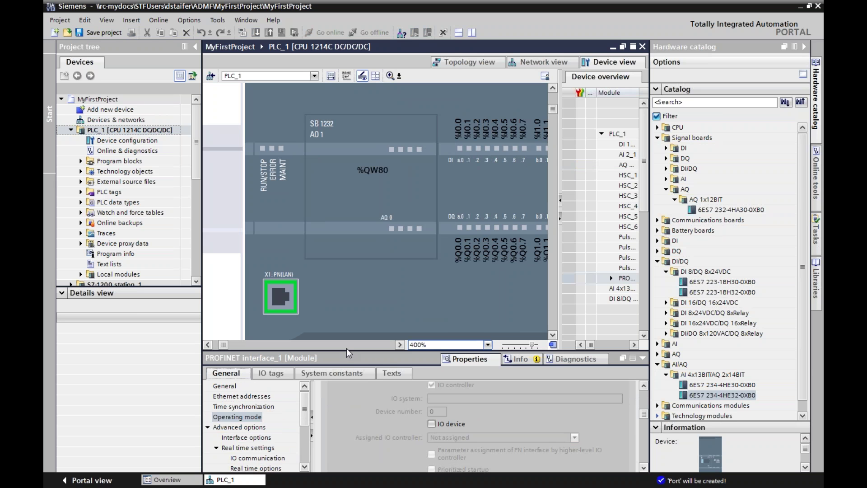
pyautogui.moveTo(347, 353); pyautogui.dragTo(316, 279)
pyautogui.click(259, 324)
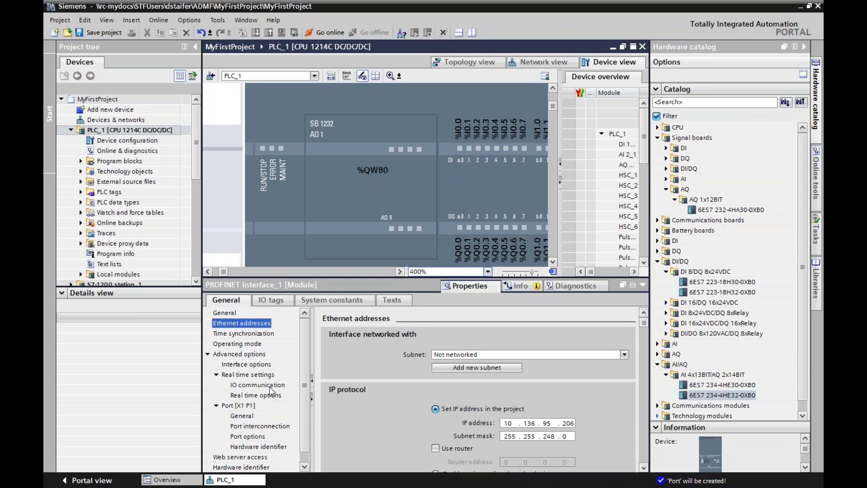
# - Review the digital inputs and I/O addresses of the CPU's DI 14/DQ 10 in its properties
pyautogui.click(284, 216)
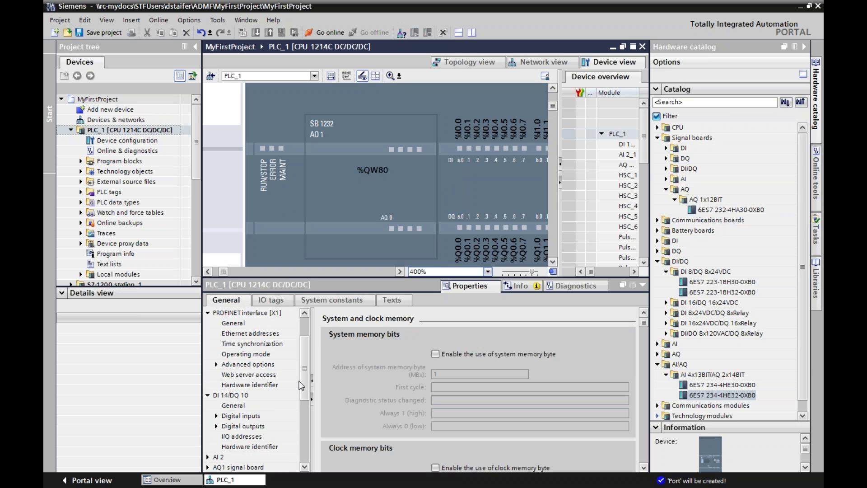
pyautogui.click(230, 396)
pyautogui.click(239, 415)
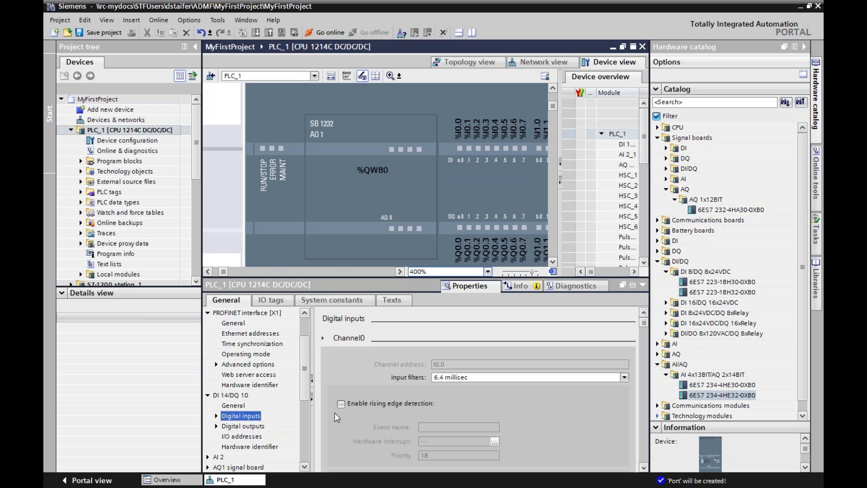
pyautogui.click(242, 436)
pyautogui.scroll(-4, 302, 370)
pyautogui.scroll(-1, 302, 416)
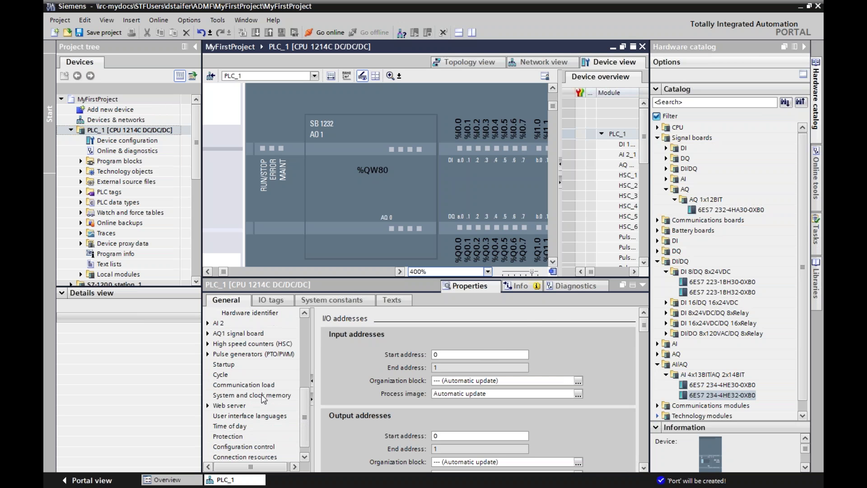
# - Enable the system memory byte and the clock memory byte for the CPU 1214C
pyautogui.click(252, 394)
pyautogui.click(436, 354)
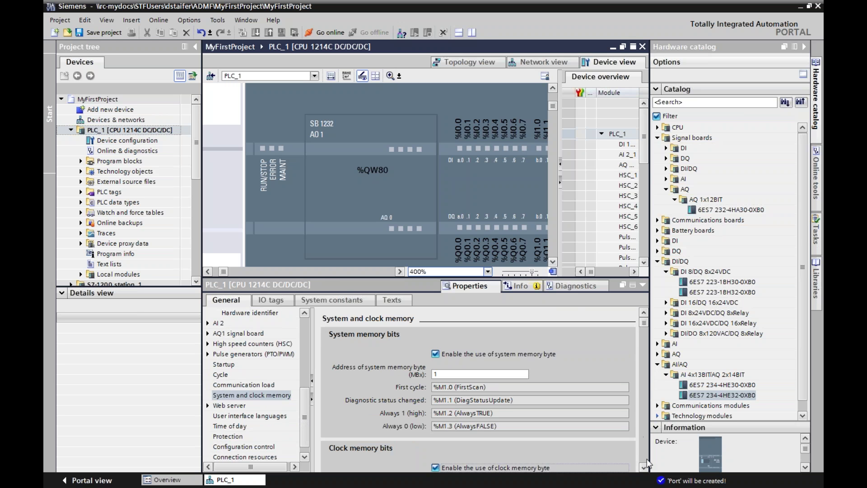
pyautogui.scroll(-3, 649, 463)
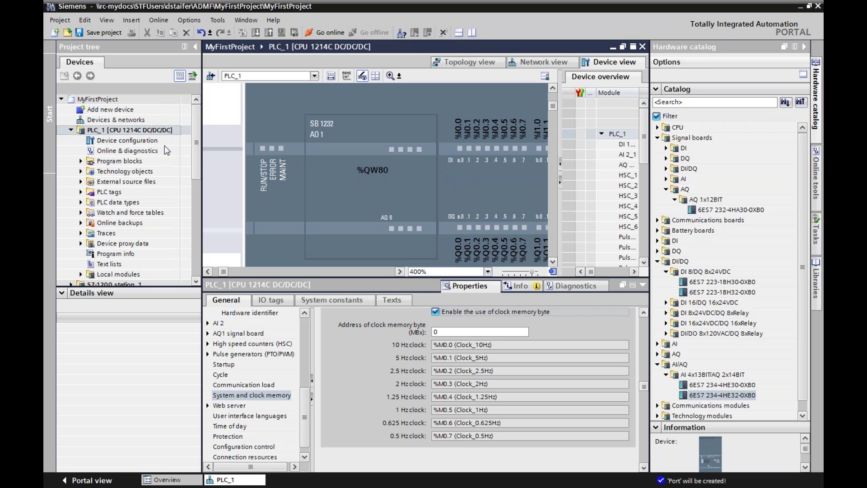
# - Compile the PLC_1 hardware with the rebuild all option
pyautogui.click(144, 131)
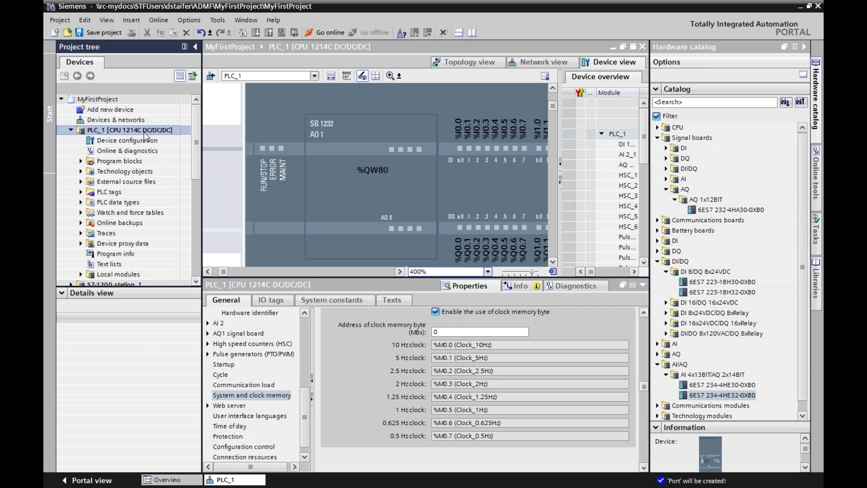
pyautogui.rightClick(142, 132)
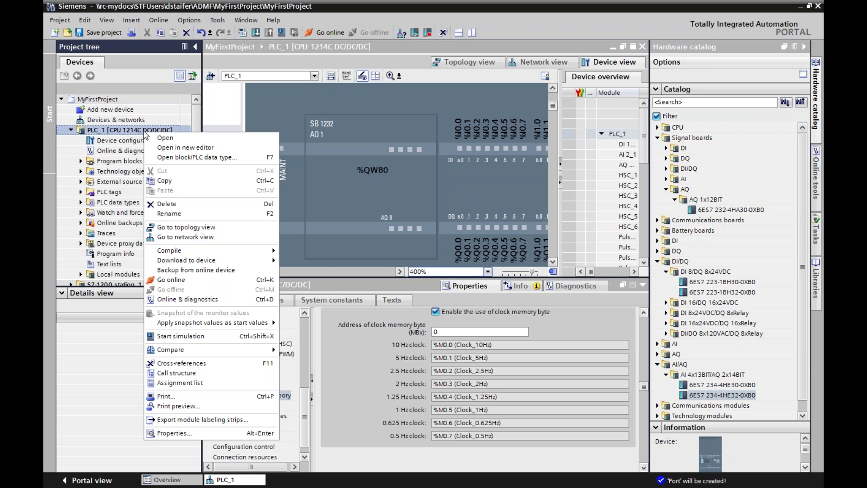
pyautogui.click(59, 290)
pyautogui.click(129, 121)
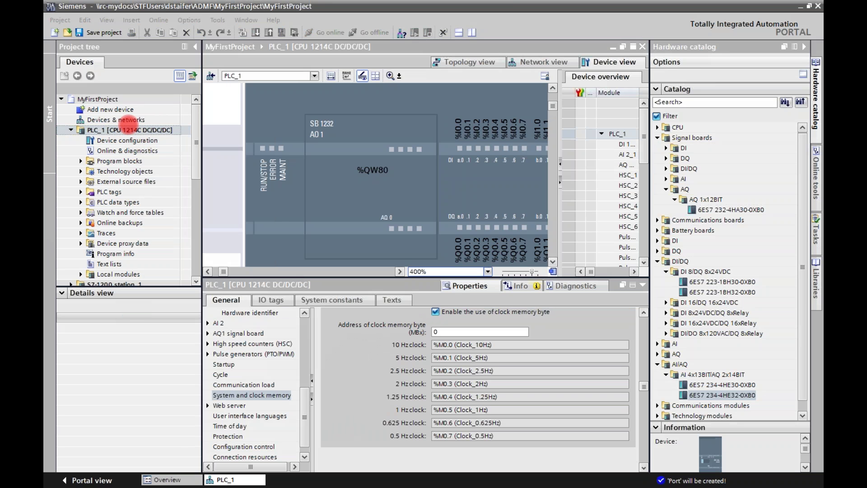
pyautogui.rightClick(137, 131)
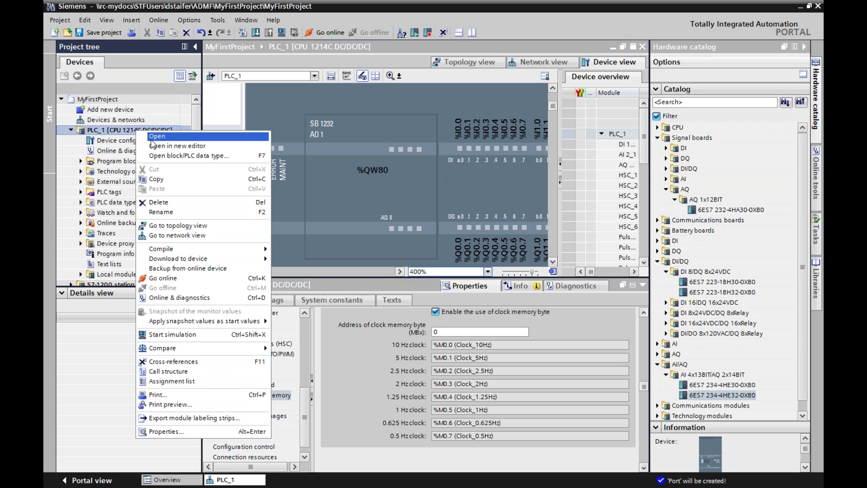
pyautogui.moveTo(186, 249)
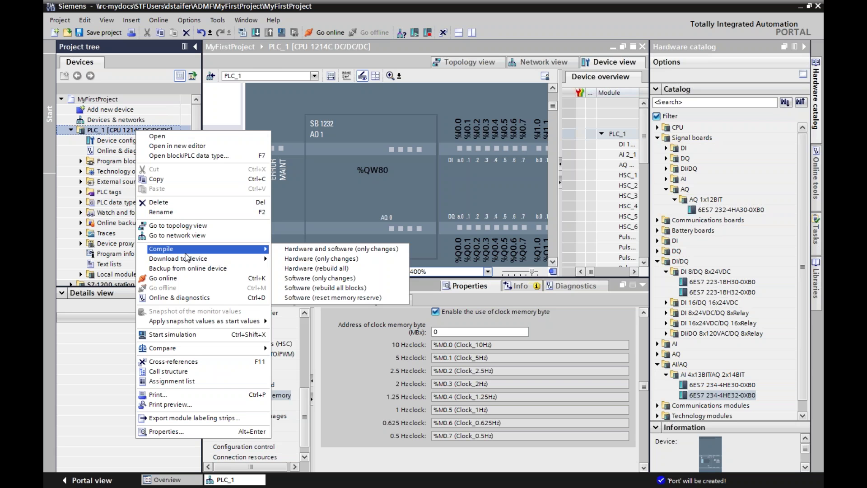
pyautogui.click(318, 270)
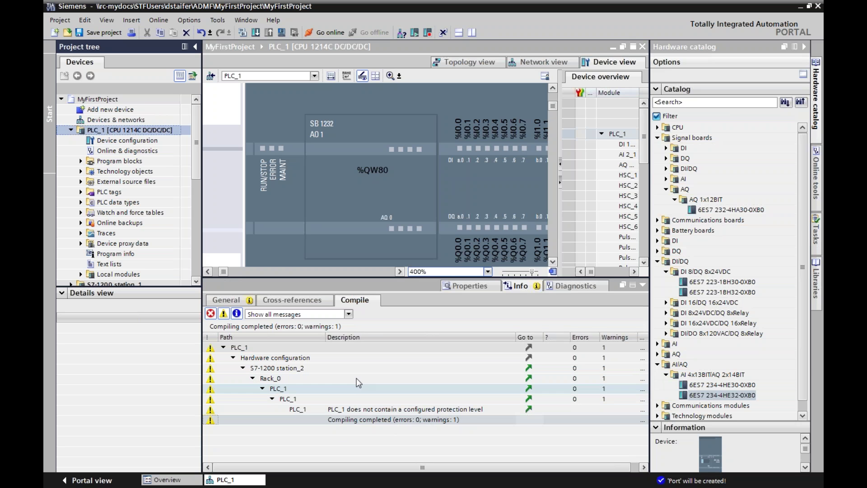
# - Download the hardware configuration to PLC_1 and finish the loading procedure
pyautogui.rightClick(129, 132)
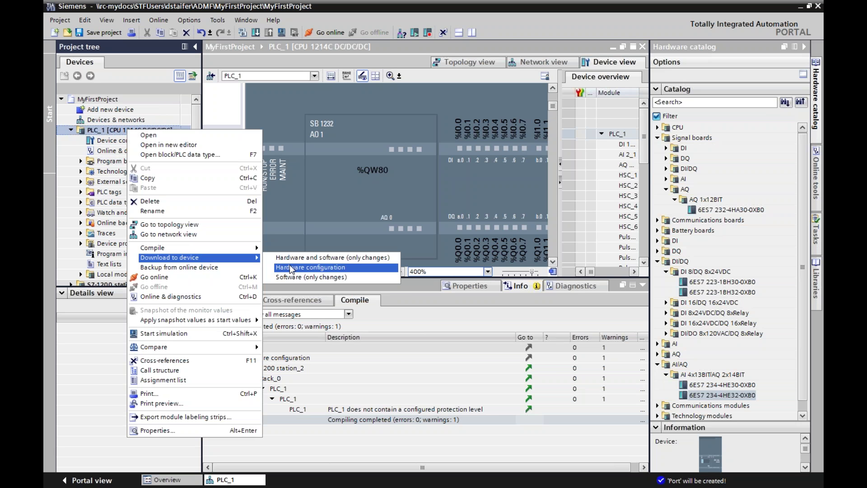
pyautogui.click(292, 268)
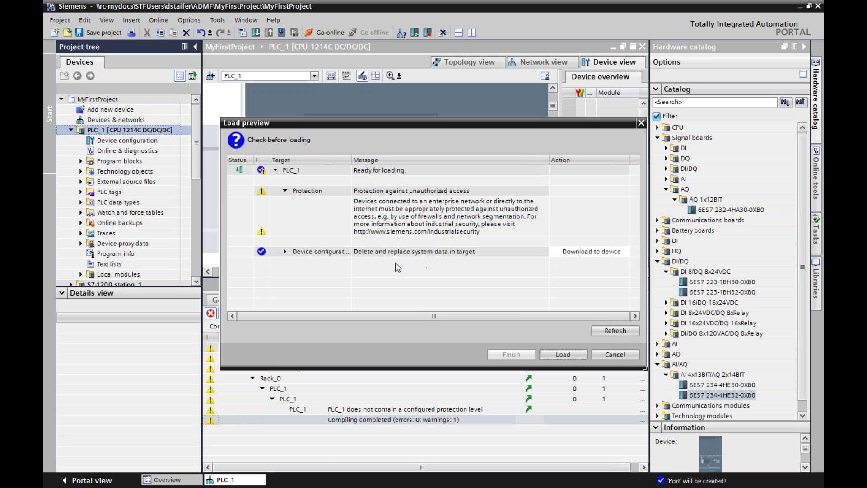
pyautogui.click(563, 355)
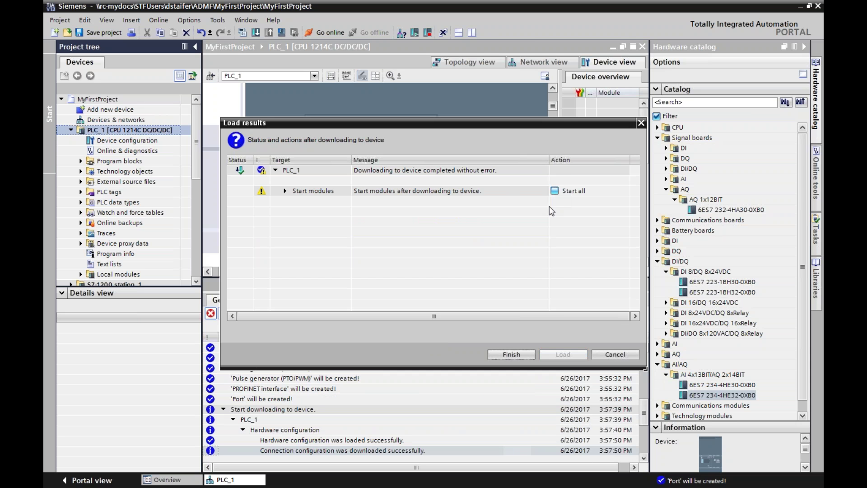
pyautogui.click(512, 354)
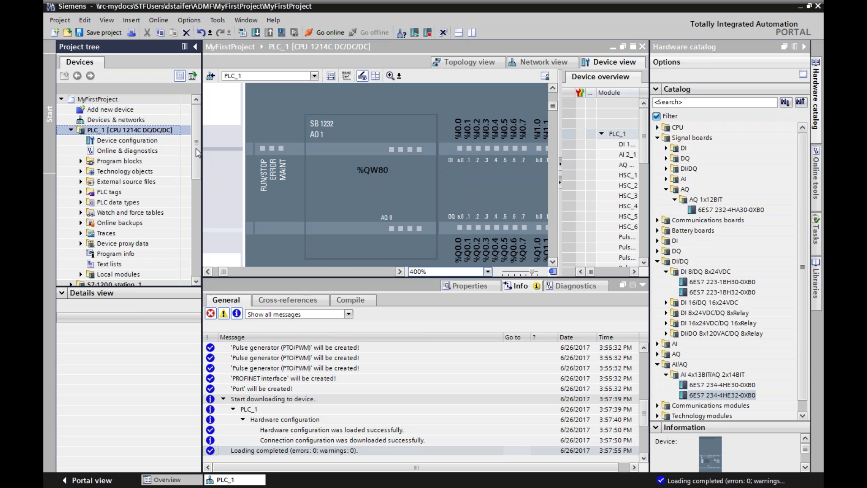
# - Look over the modules in the device view and save the project
pyautogui.click(399, 271)
pyautogui.click(383, 272)
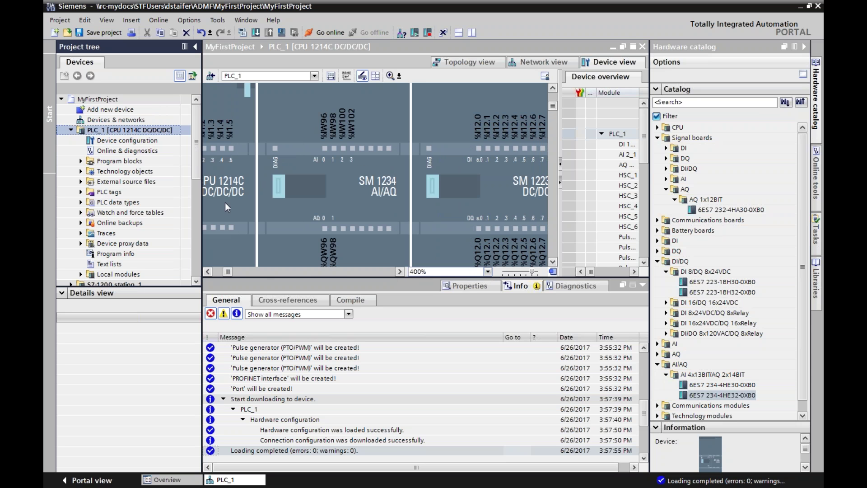
pyautogui.click(104, 33)
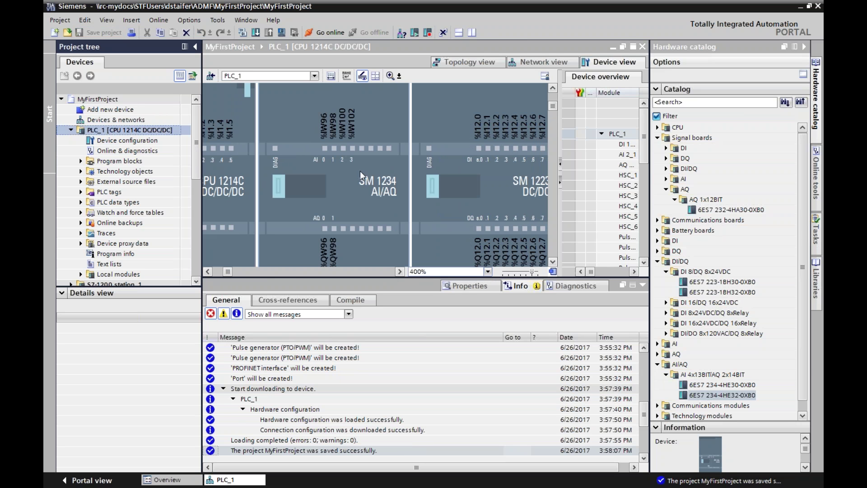
pyautogui.moveTo(227, 270)
pyautogui.mouseDown()
pyautogui.moveTo(213, 272)
pyautogui.moveTo(224, 273)
pyautogui.mouseUp()
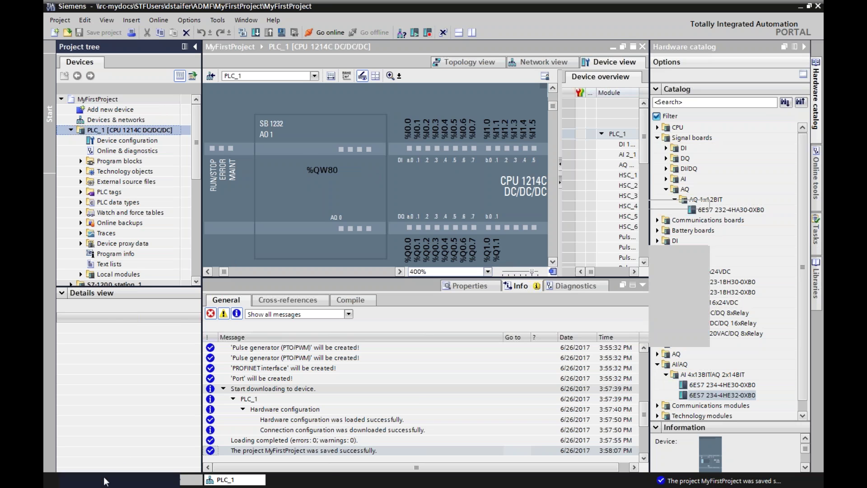
# - Switch to the portal view, show the project's PLC devices and open PLC_1 in the device view
pyautogui.click(88, 480)
pyautogui.click(136, 136)
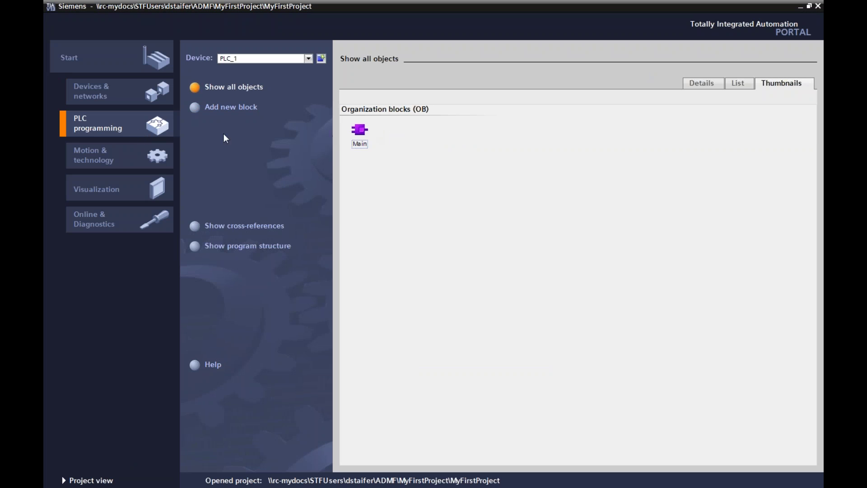
pyautogui.click(144, 102)
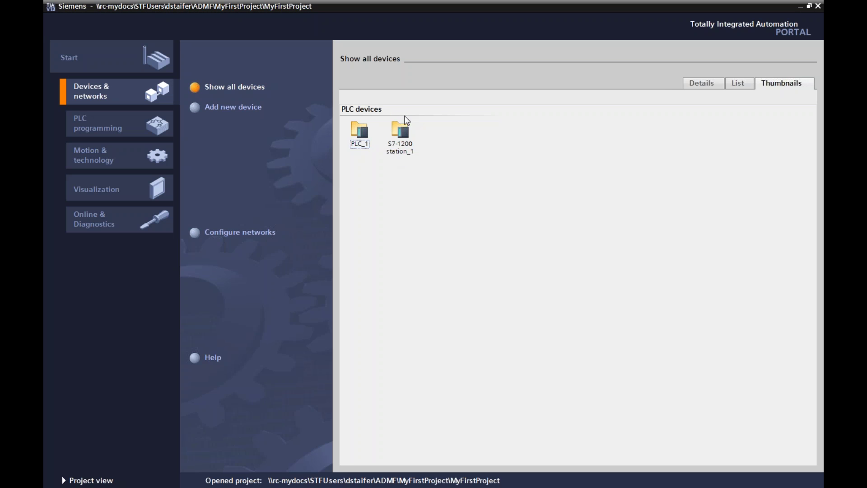
pyautogui.doubleClick(363, 132)
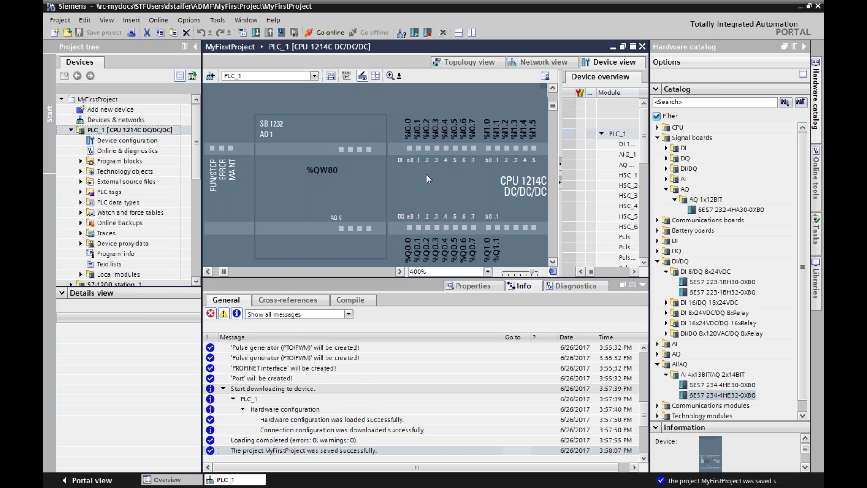